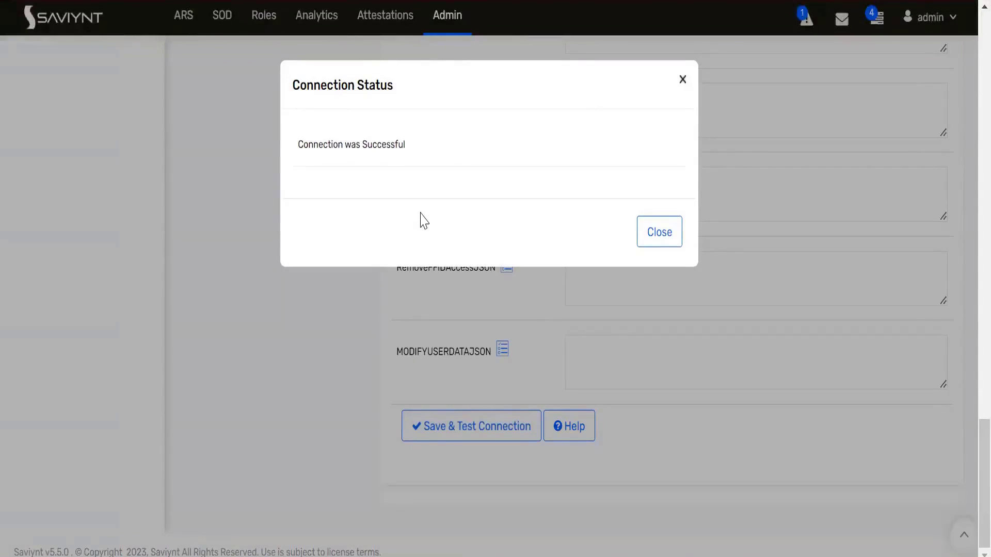
- Dismiss the connection status and replace the masked ConnectionJSON content of servicenow_demo with the dummy text dfgdfgdfgd
left_click(672, 243)
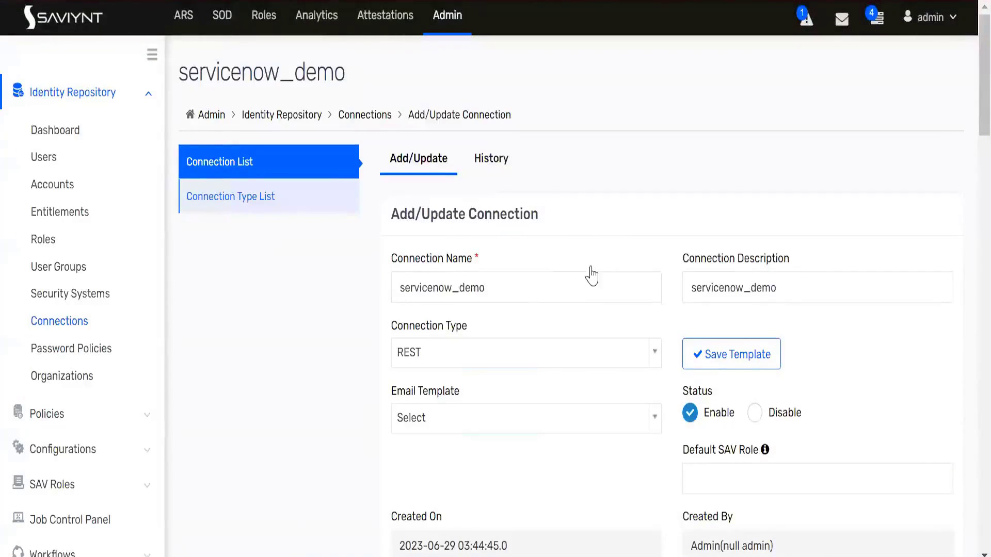
scroll(590, 275, "down", 2)
scroll(592, 277, "down", 4)
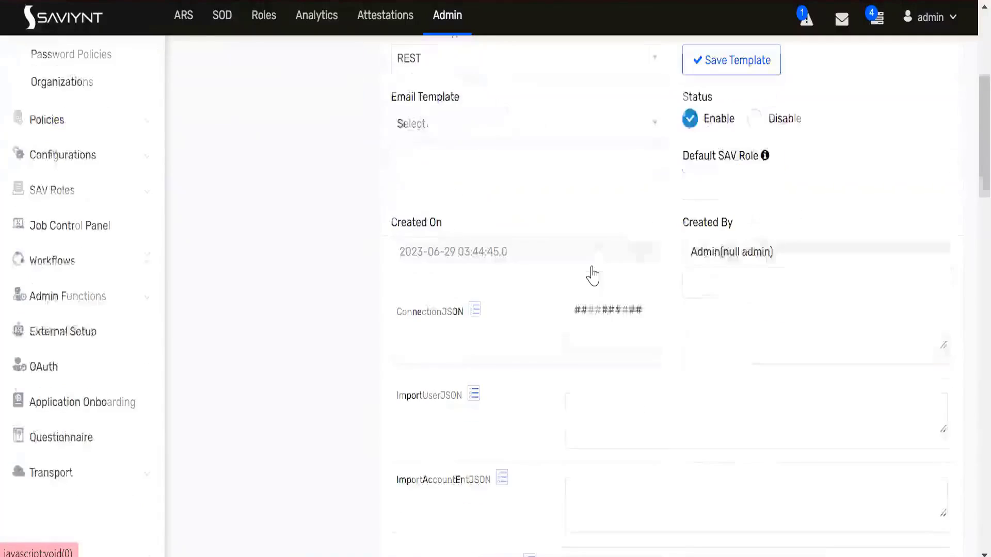
left_click_drag(640, 311, 555, 312)
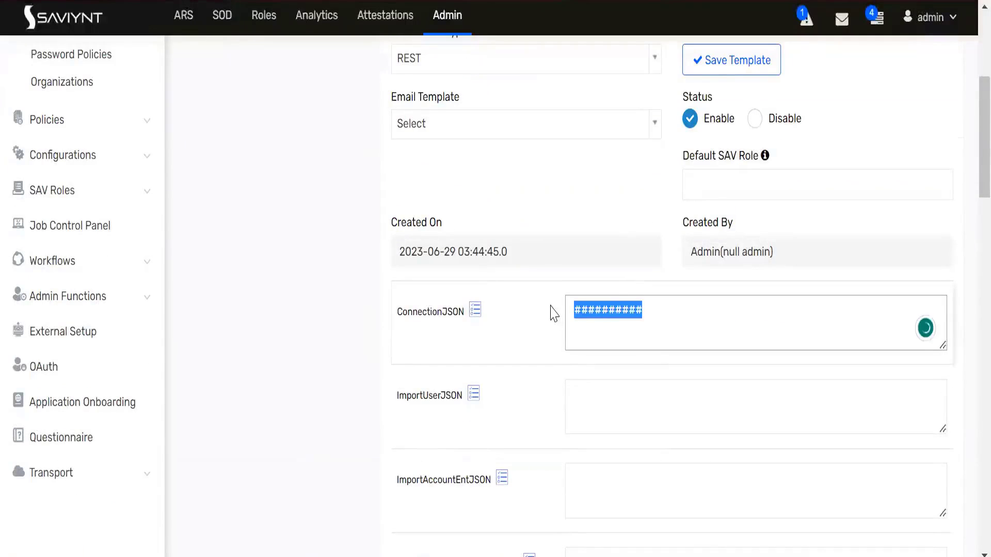
type("dfgdfgdfgd")
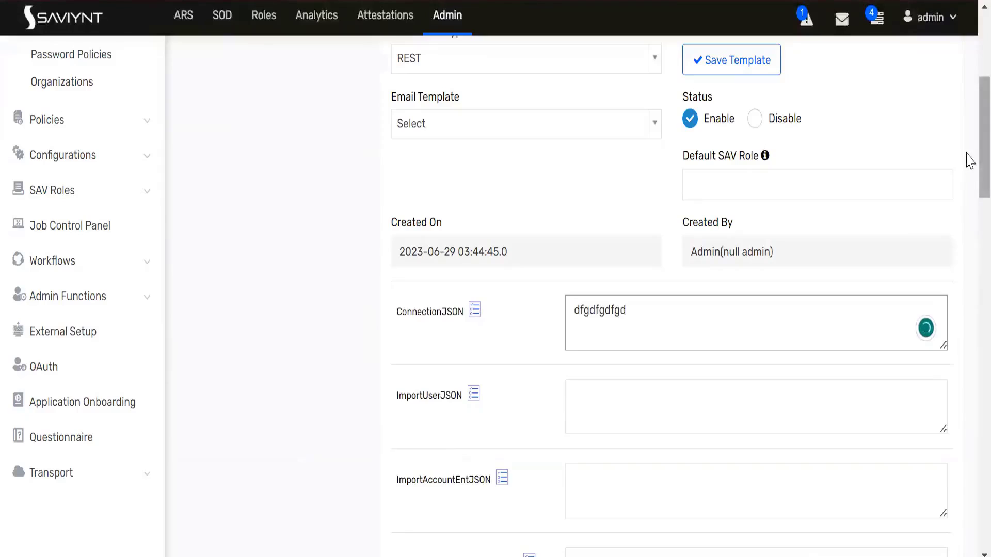
- Clear the dummy text from the ConnectionJSON field
scroll(970, 166, "down", 2)
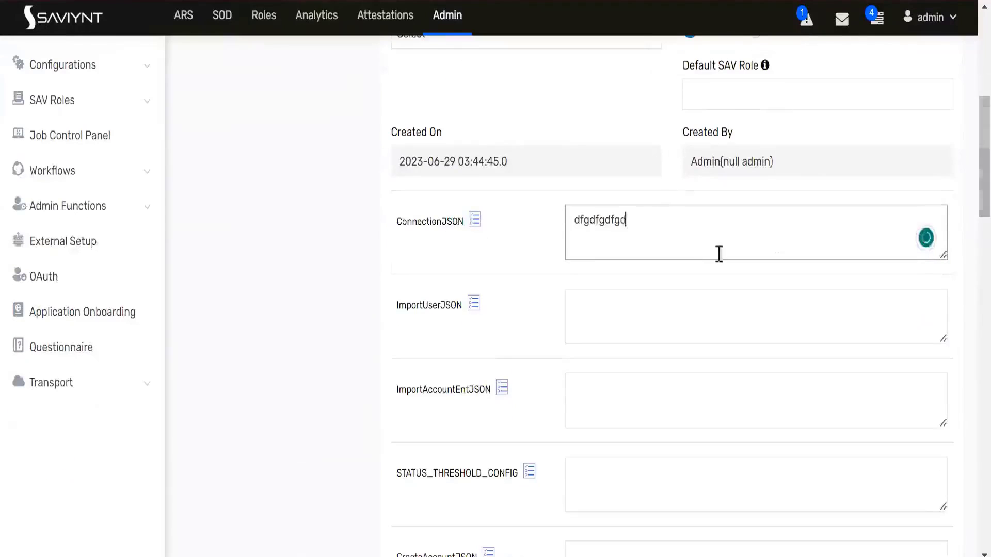
double_click(579, 228)
key("BackSpace")
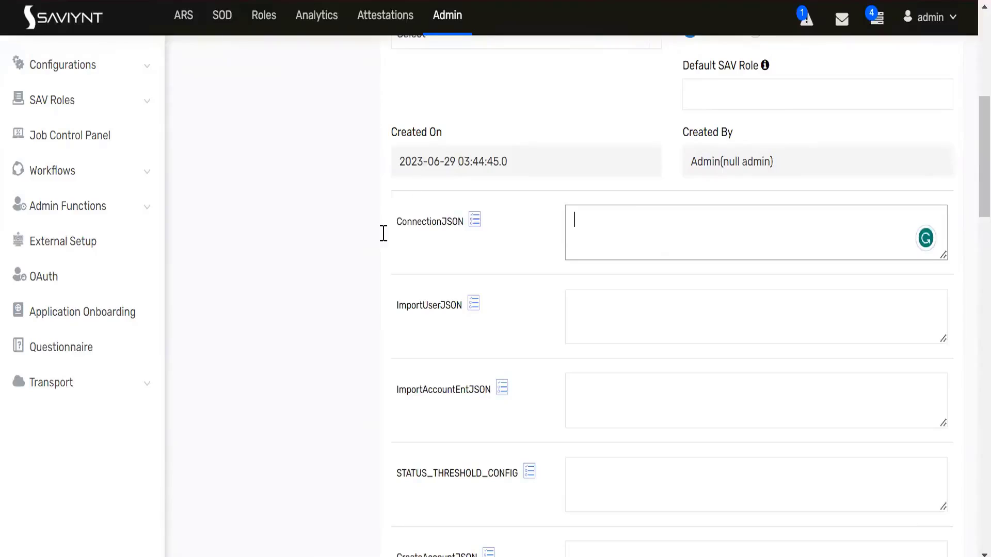
- Switch to JSONLint, add a trailing comma after the username value on line 12, and validate the JSON
key("ctrl+Tab")
left_click(322, 129)
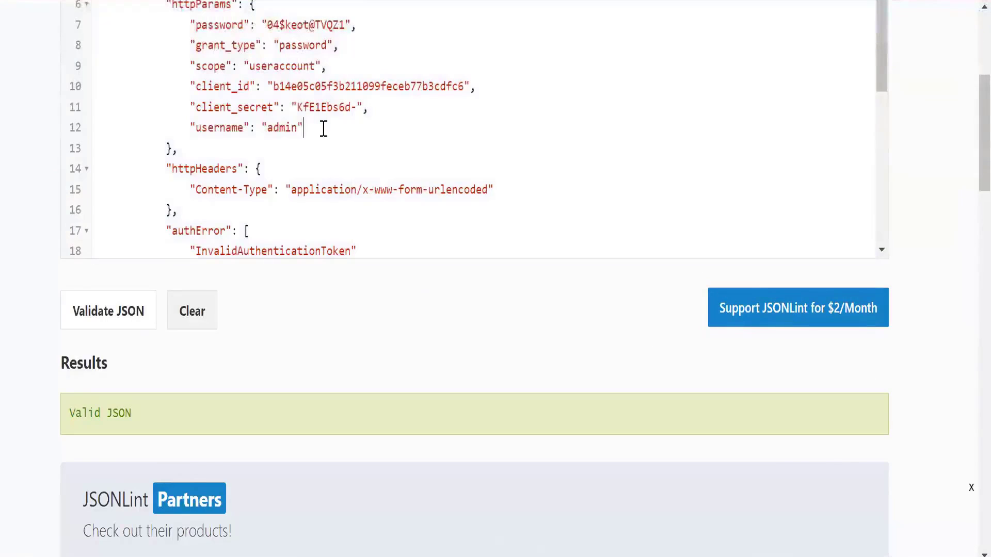
type(",")
left_click(125, 318)
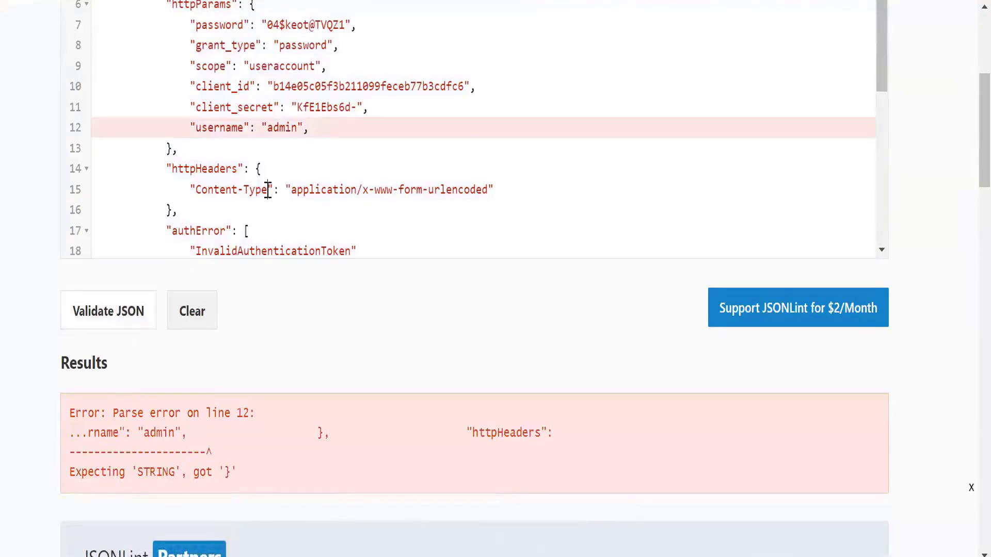
- Paste the altered JSON, including its password and client secret, into Saviynt's ConnectionJSON field, then save and test the connection and dismiss the result
key("ctrl+a")
key("alt+Tab")
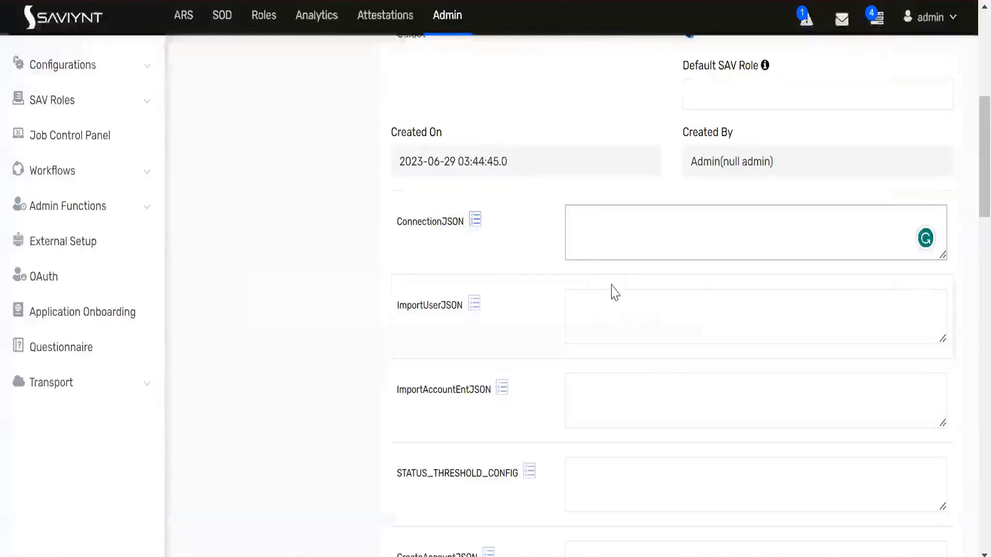
key("ctrl+v")
scroll(508, 325, "down", 8)
scroll(508, 335, "down", 10)
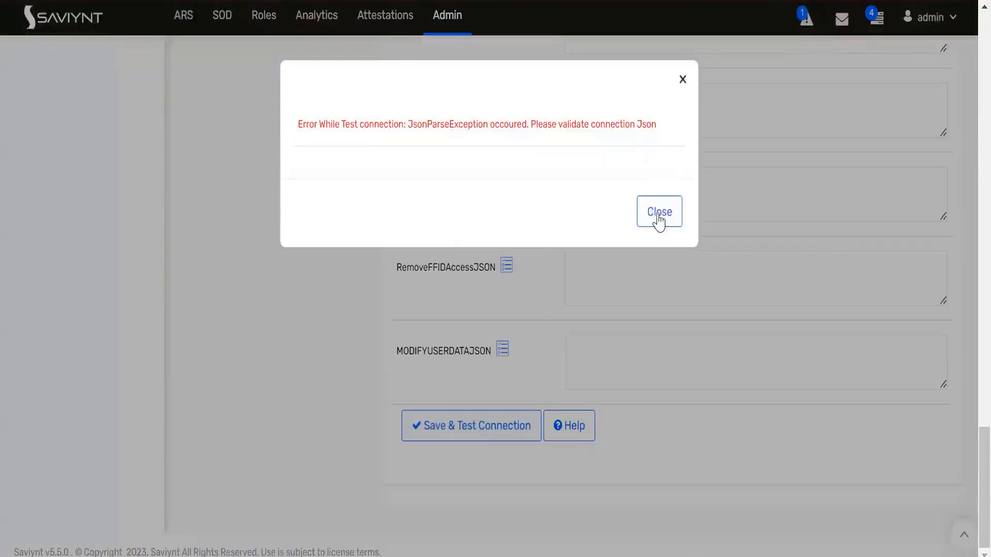
left_click(658, 214)
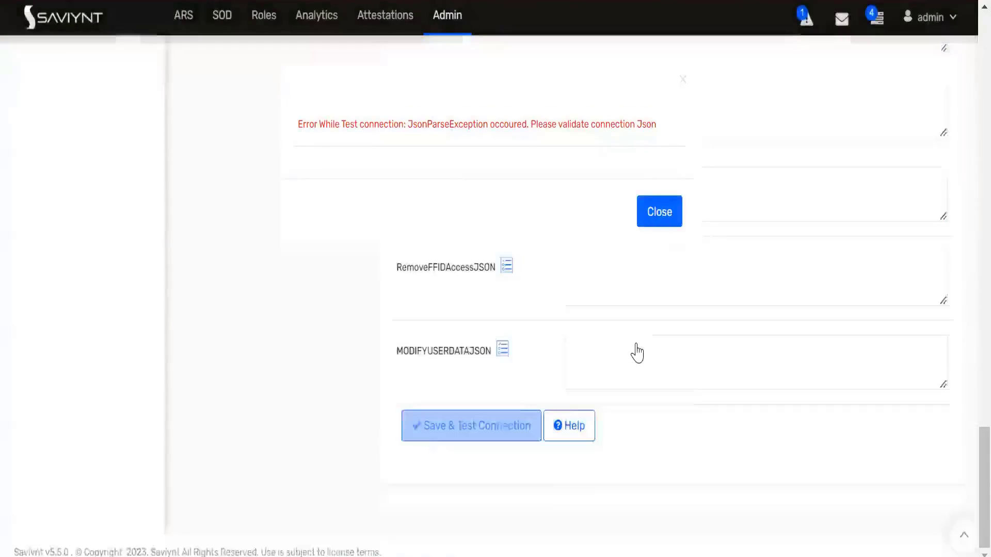
- Return to JSONLint and remove the trailing comma after the username value on line 12
scroll(635, 349, "down", 8)
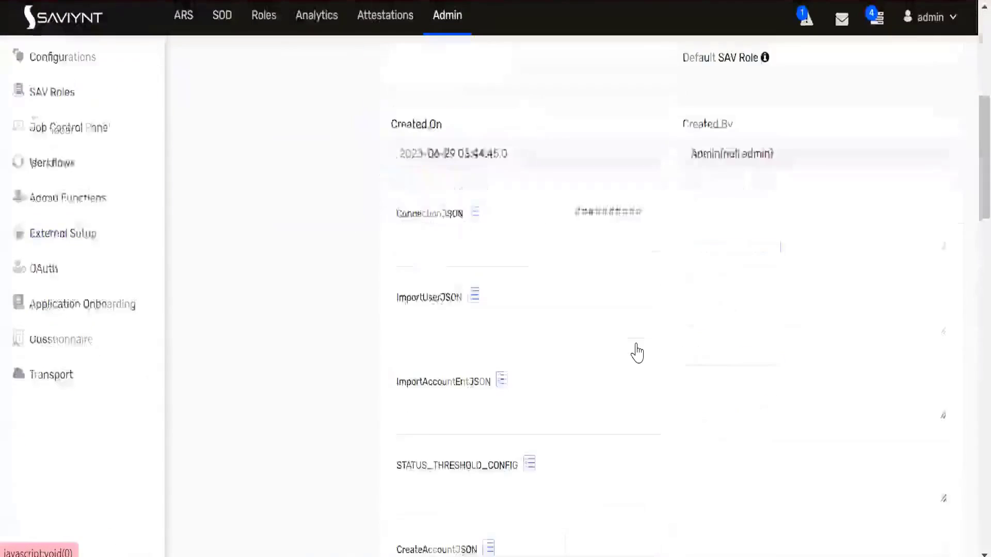
scroll(624, 220, "up", 4)
left_click(309, 1)
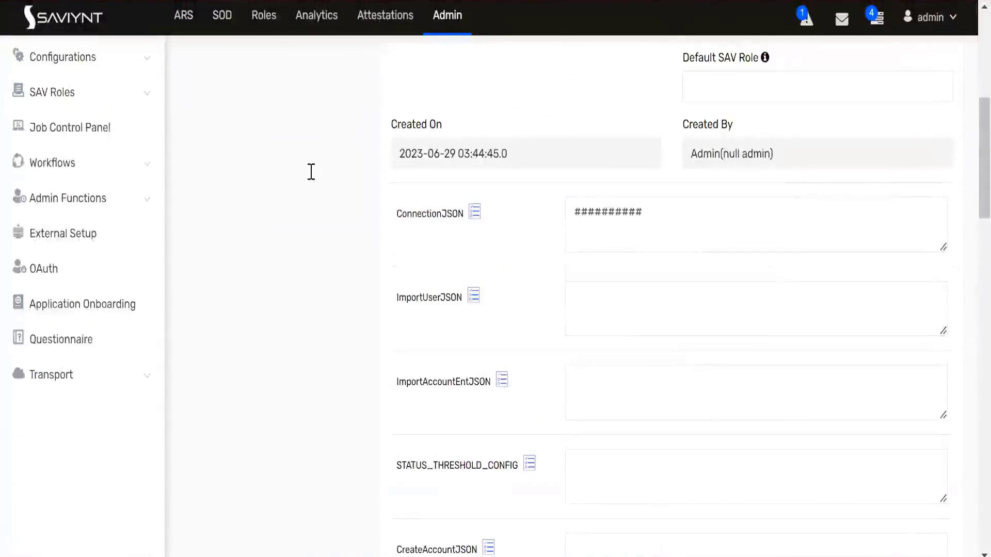
left_click(312, 134)
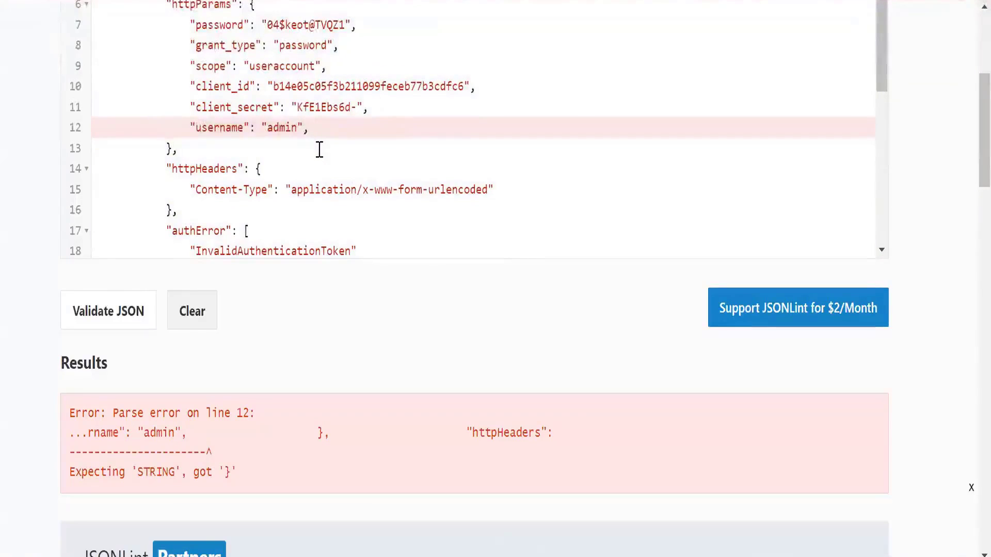
key("BackSpace")
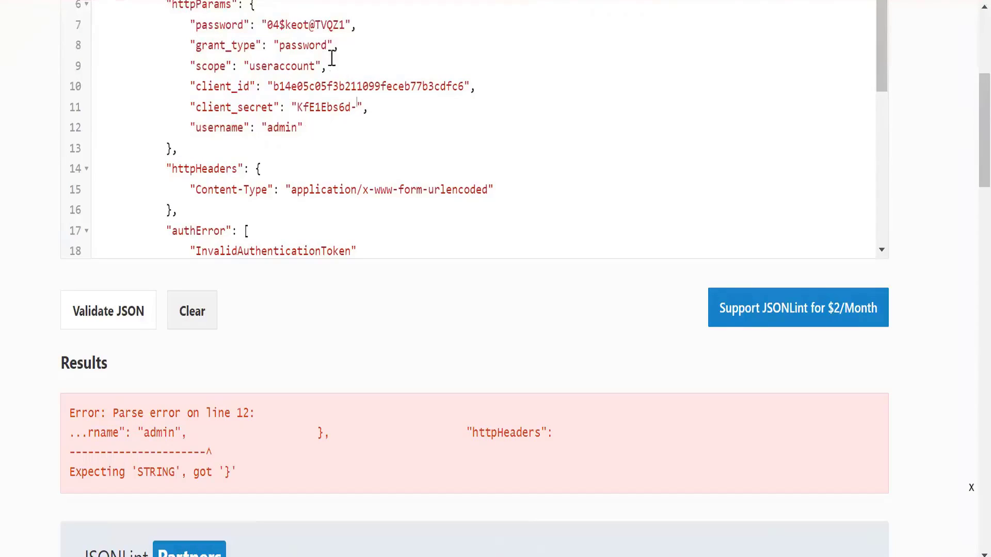
- Change the username value on line 12 to adminnnnn and validate the JSON
scroll(320, 61, "up", 2)
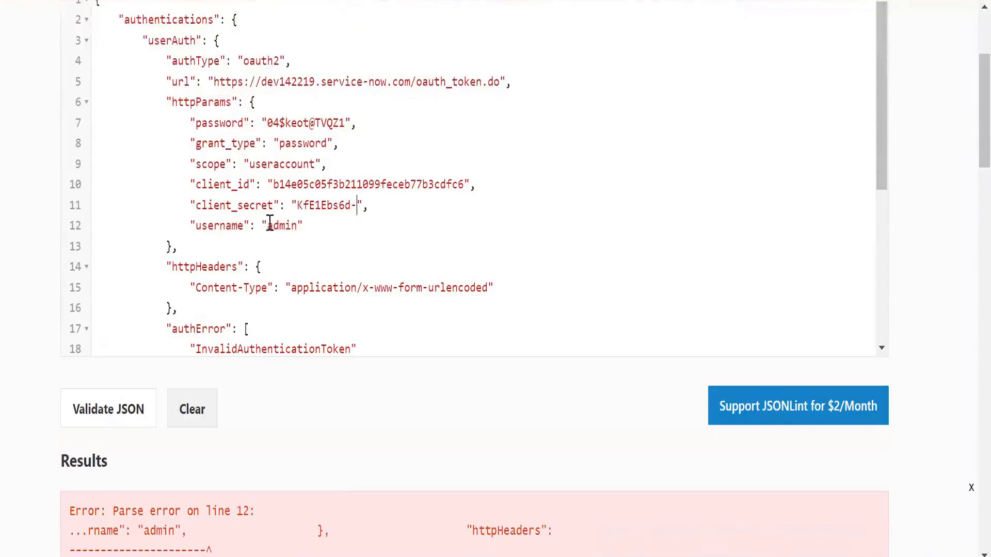
left_click(298, 226)
type("nnnn")
left_click(124, 412)
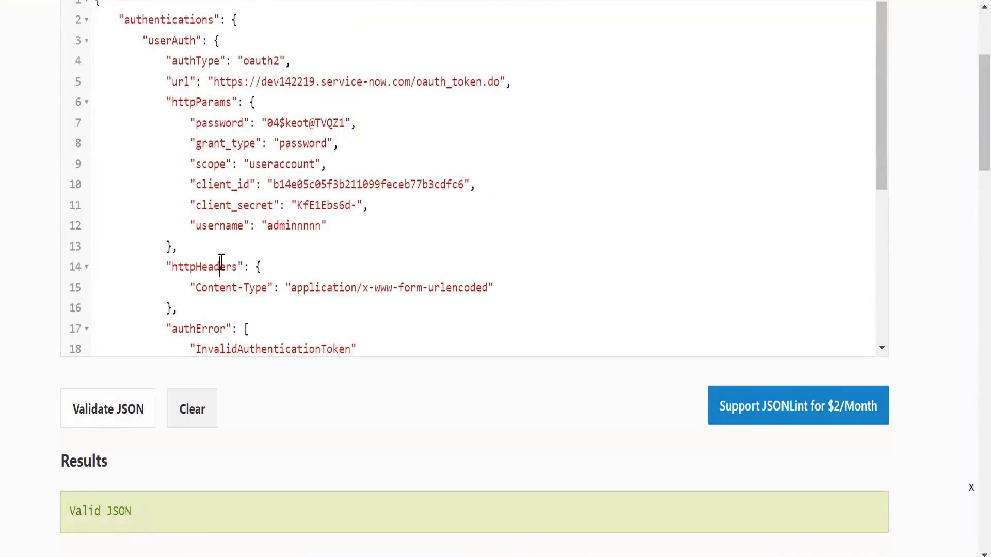
- Replace Saviynt's ConnectionJSON content with the complete JSON from JSONLint, including its password and client secret
key("ctrl+a")
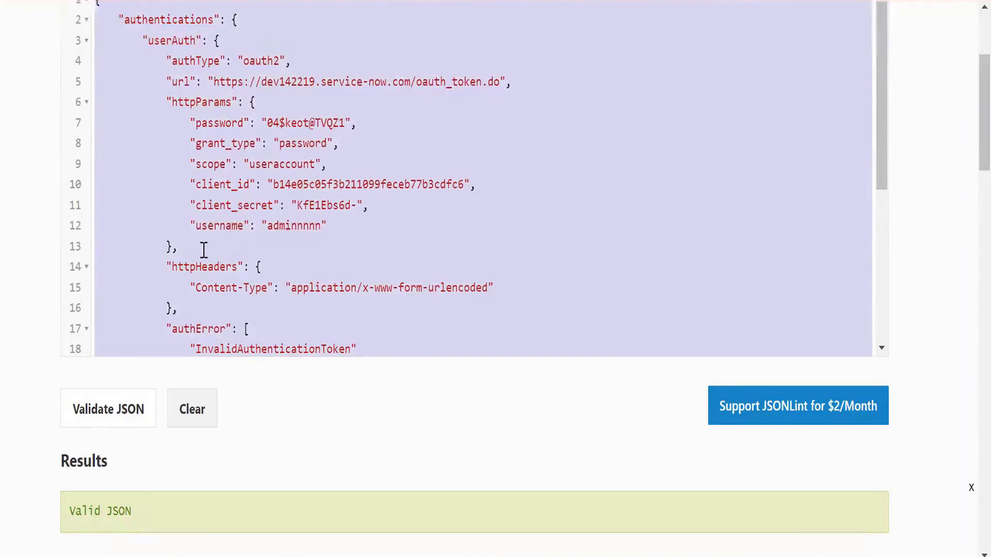
key("alt+Tab")
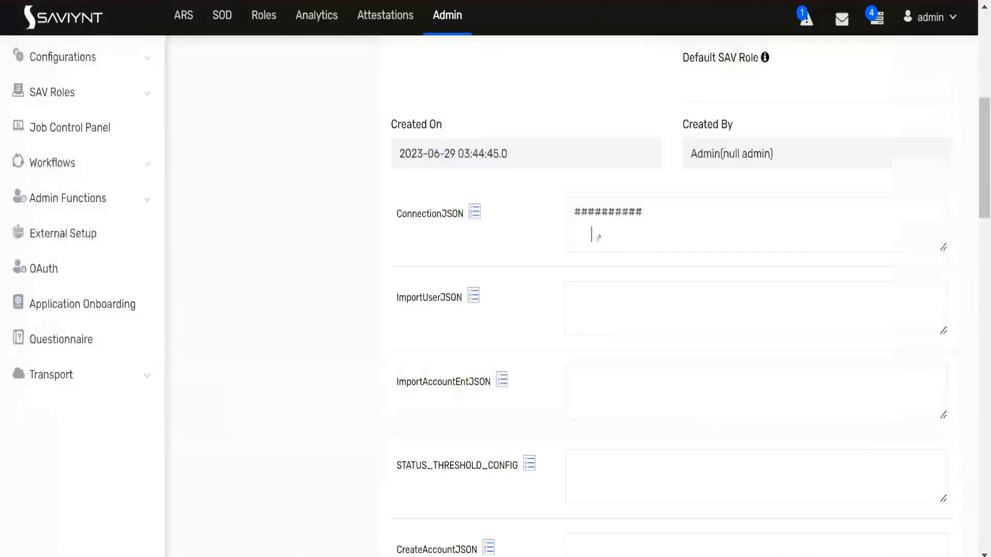
left_click(655, 211)
key("ctrl+a")
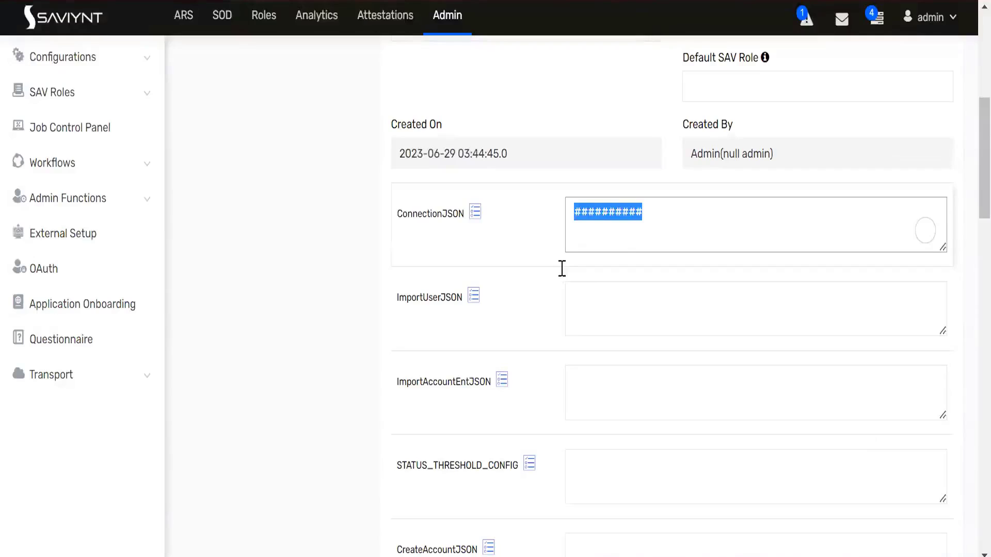
key("ctrl+v")
- Save and test the servicenow_demo connection with the altered username, and dismiss the status message
scroll(522, 274, "down", 8)
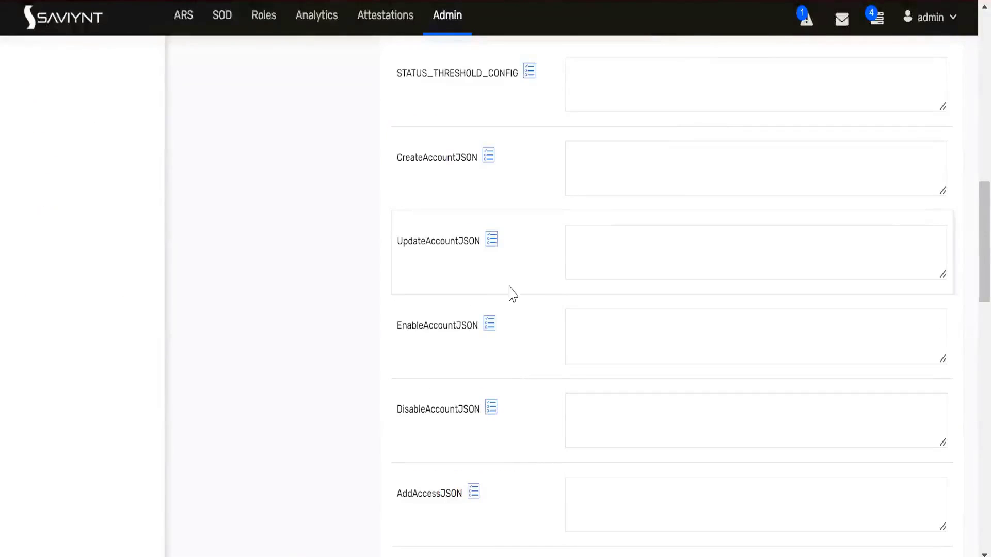
scroll(428, 333, "down", 5)
left_click(447, 431)
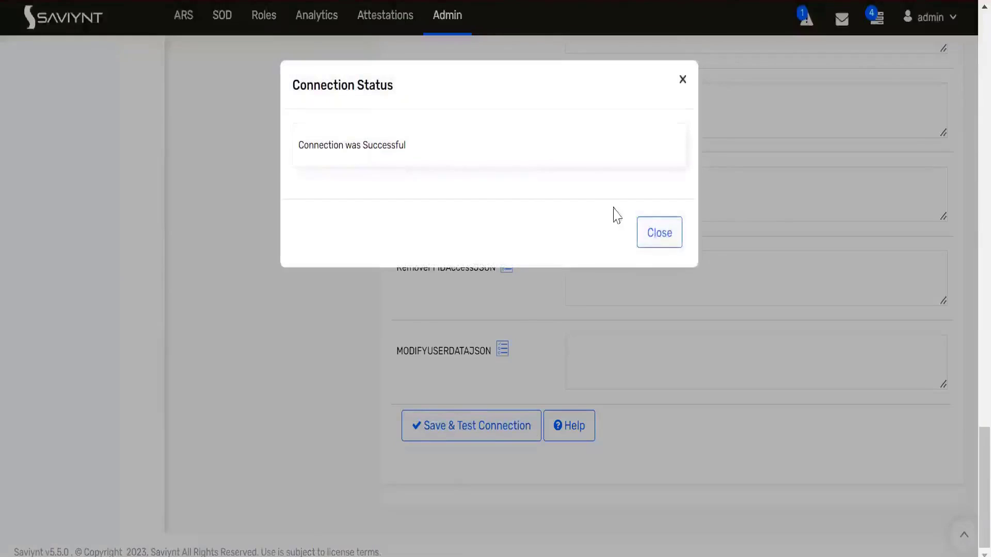
left_click(657, 231)
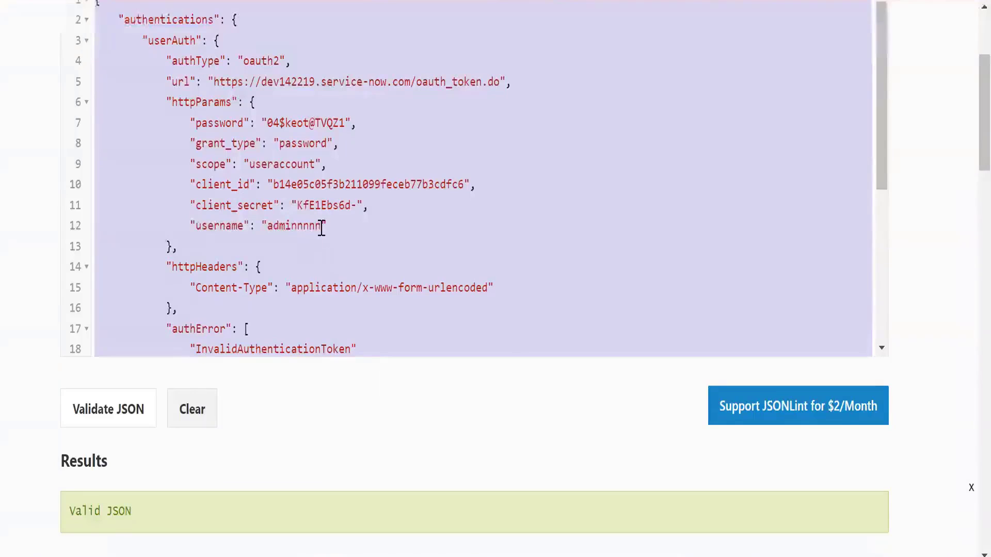
- In JSONLint, restore the username value on line 12 to admin, validate the JSON and select all of it for copying
left_click(321, 226)
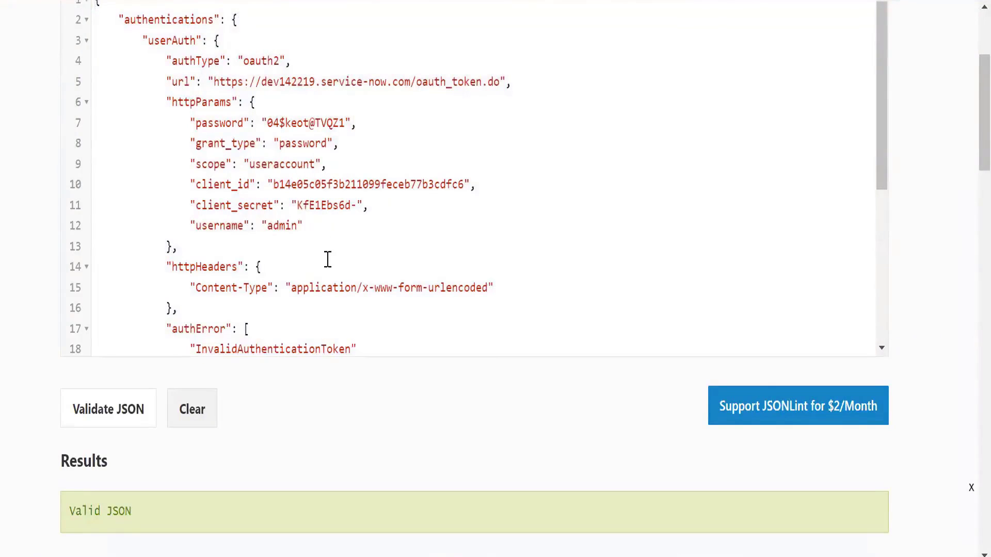
left_click(132, 413)
key("ctrl+a")
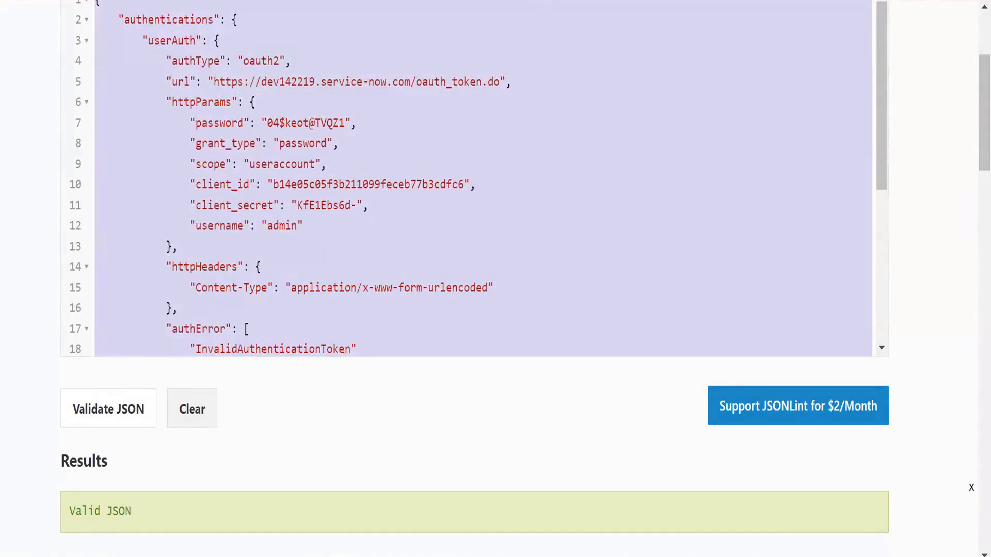
- Replace Saviynt's ConnectionJSON content with the corrected JSON, including its password and client secret
key("ctrl+Tab")
scroll(632, 258, "down", 5)
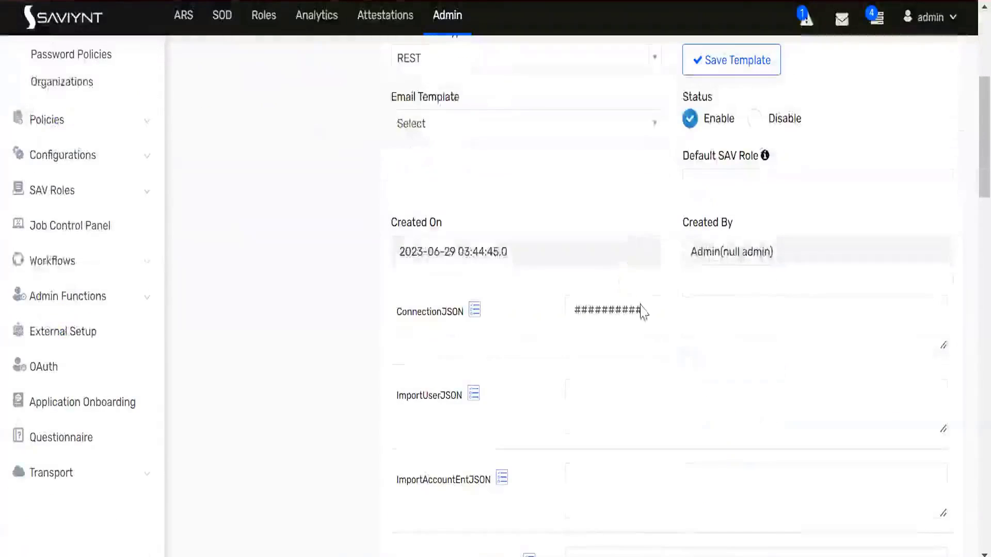
left_click(651, 311)
key("ctrl+a")
key("BackSpace")
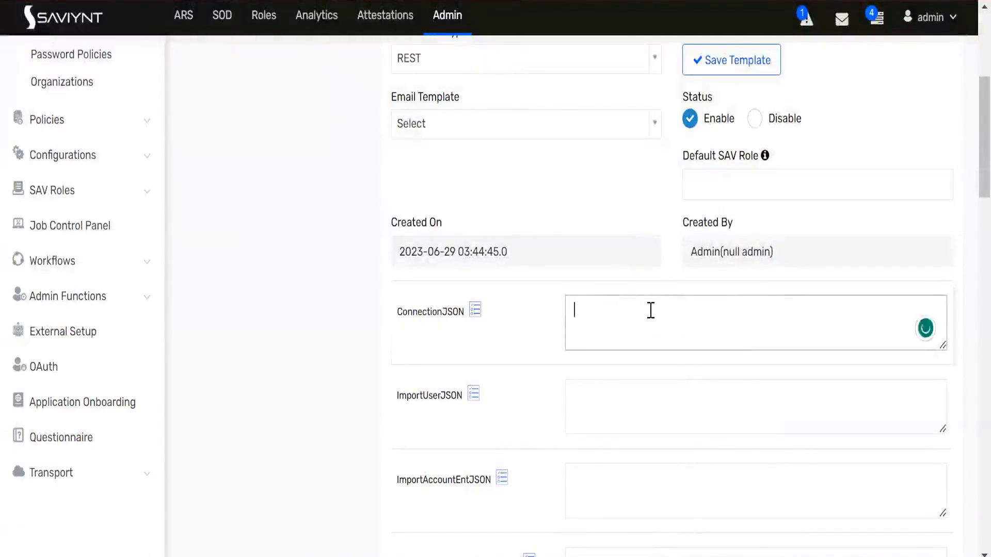
key("ctrl+v")
- Save and test the servicenow_demo connection with the corrected JSON, and dismiss the status message
scroll(411, 380, "down", 15)
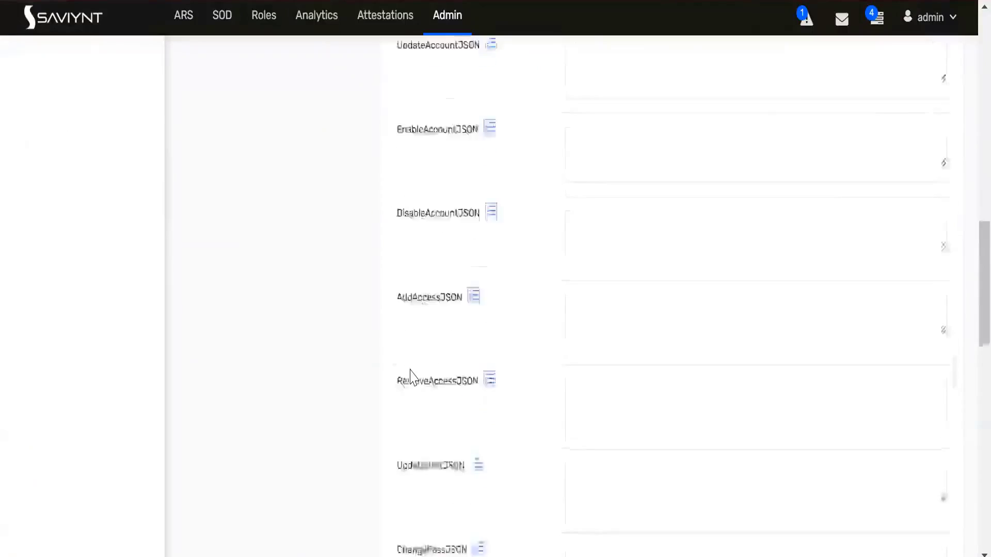
scroll(390, 436, "down", 8)
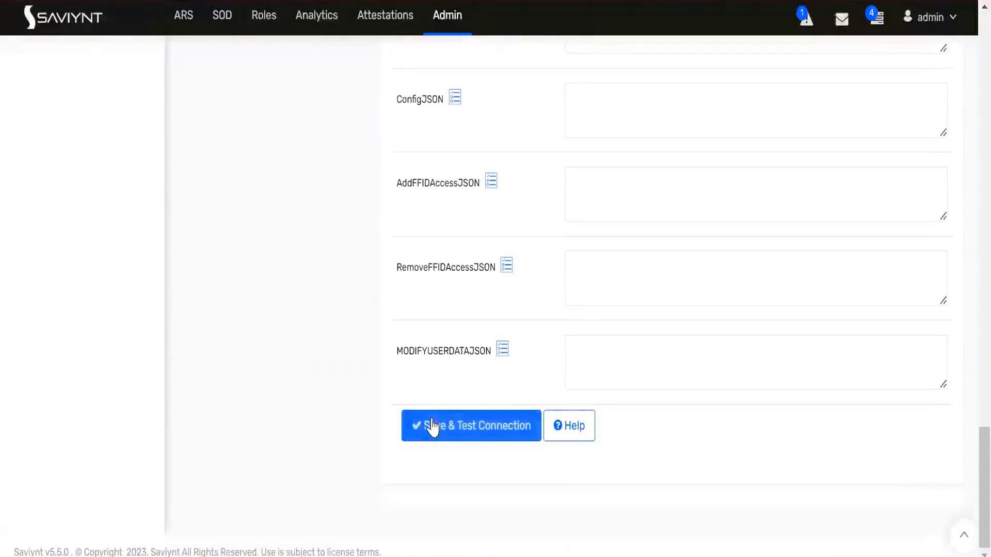
left_click(431, 425)
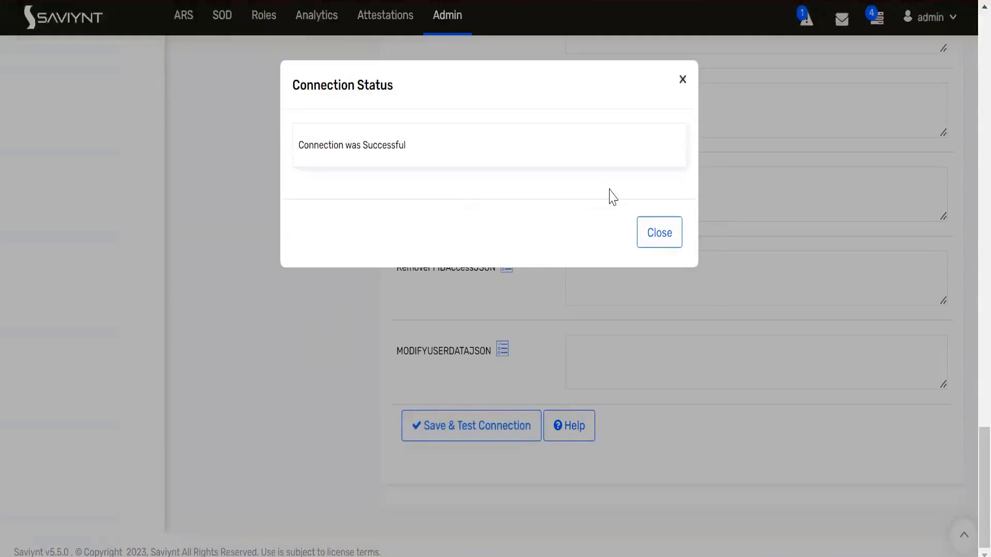
left_click(647, 233)
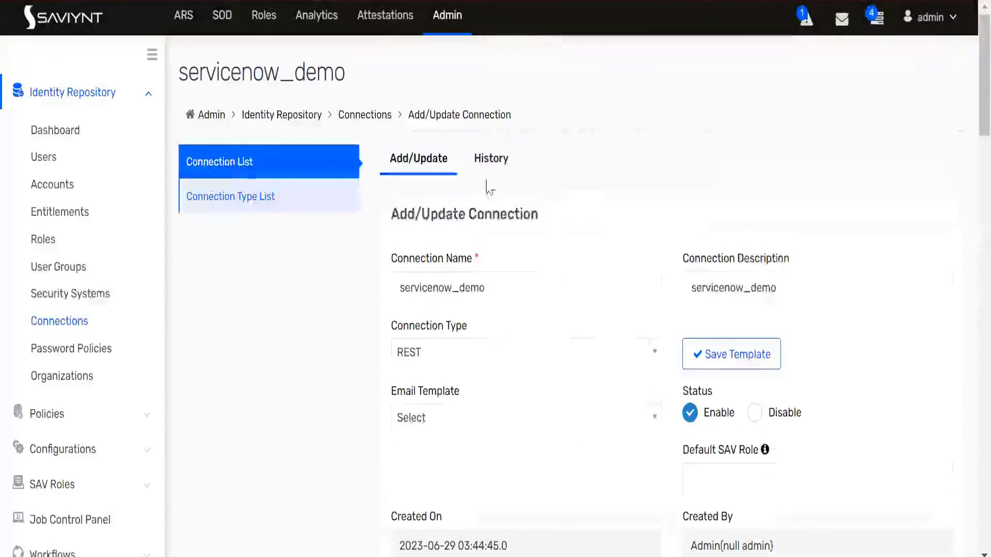
- Switch to the ServiceNow connector guide PDF and examine the ImportAccountEntJSON parameter's format under Reconciliation Parameters
scroll(575, 321, "down", 10)
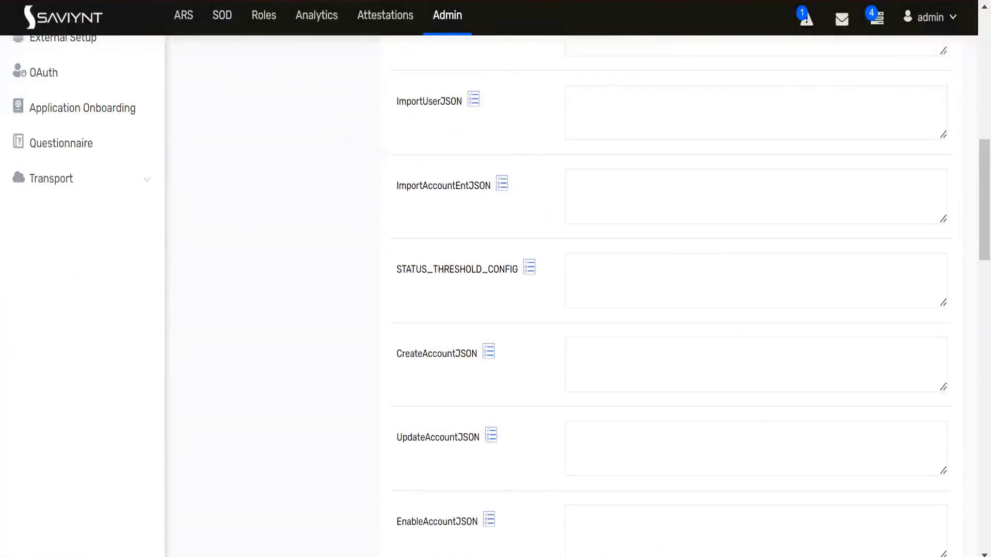
mouse_move(512, 556)
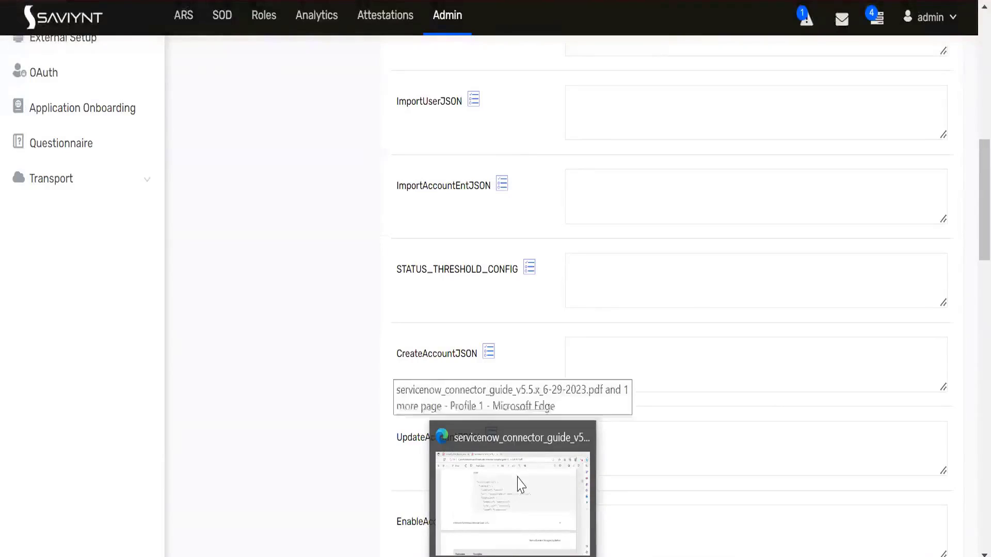
left_click(505, 510)
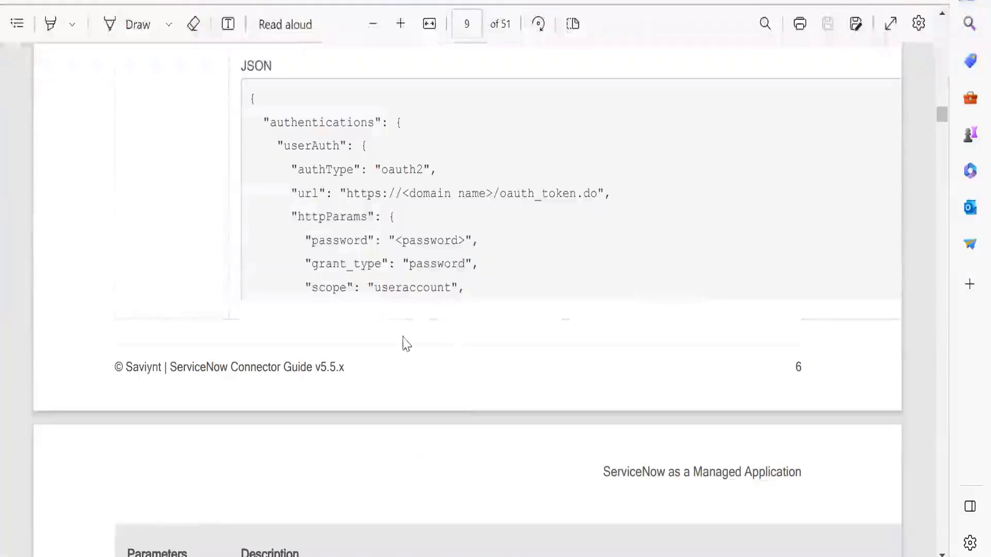
scroll(388, 293, "up", 15)
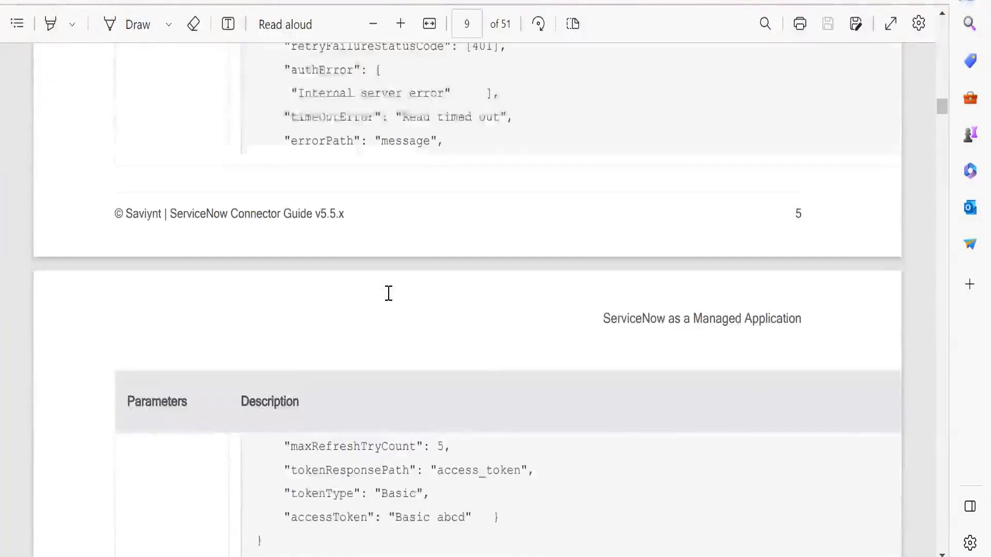
scroll(388, 293, "up", 5)
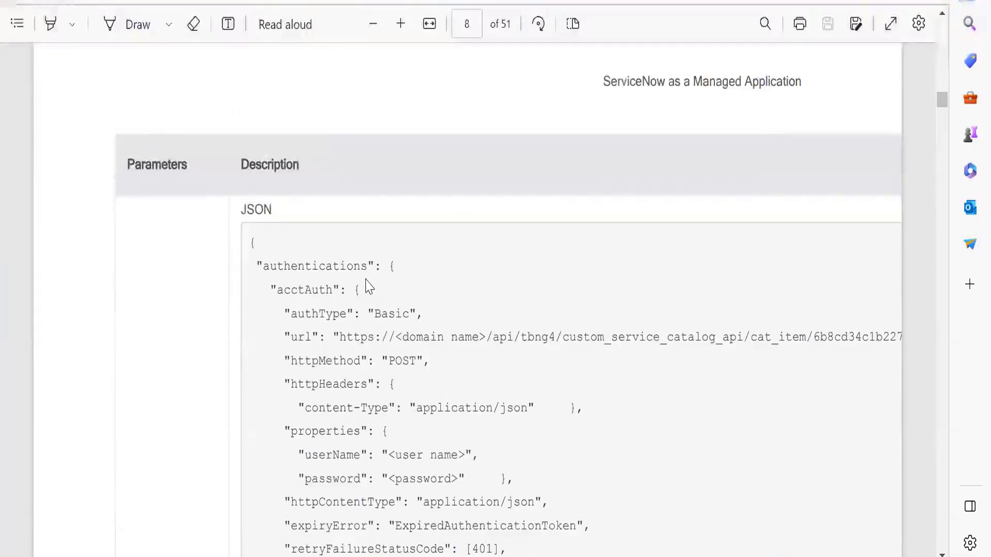
scroll(369, 287, "up", 10)
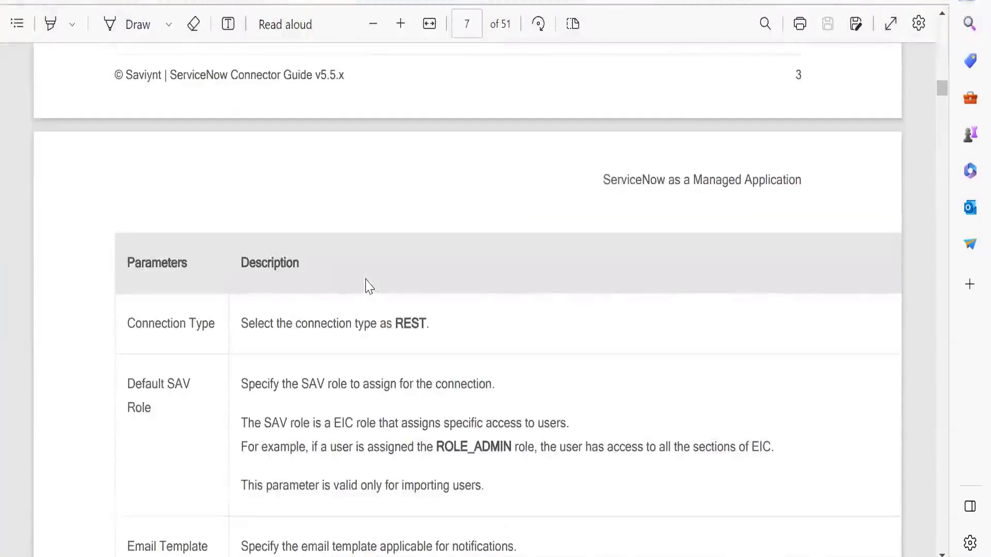
scroll(369, 325, "down", 15)
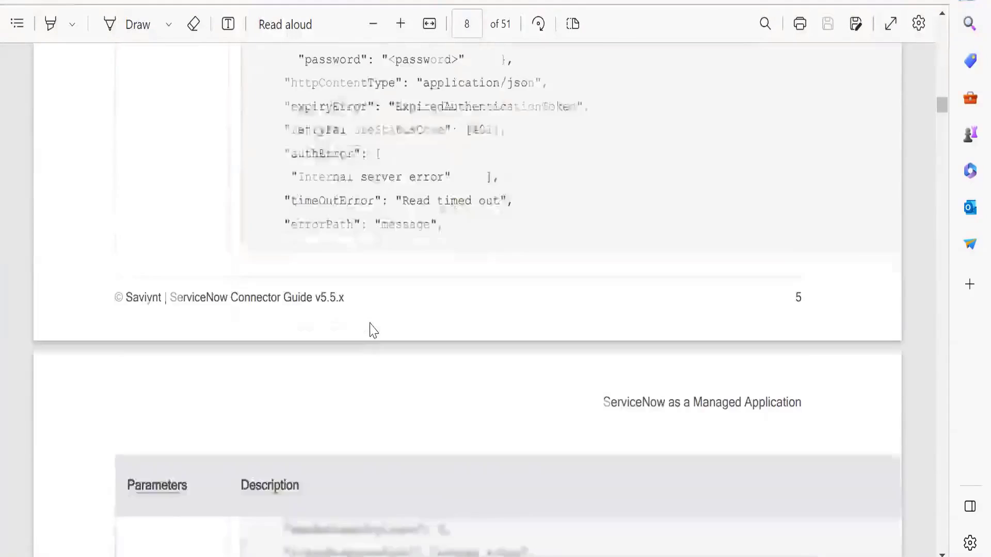
scroll(367, 332, "down", 10)
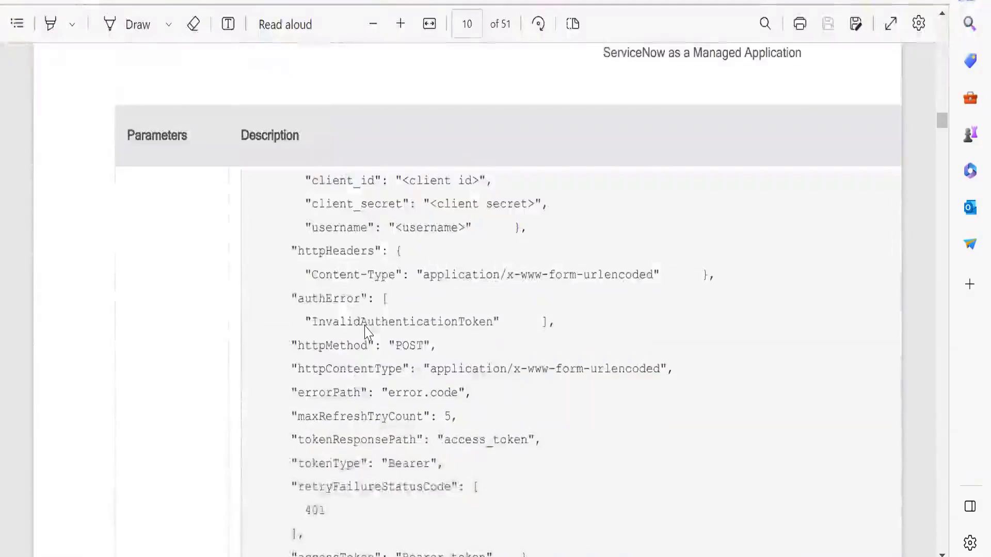
scroll(366, 332, "down", 10)
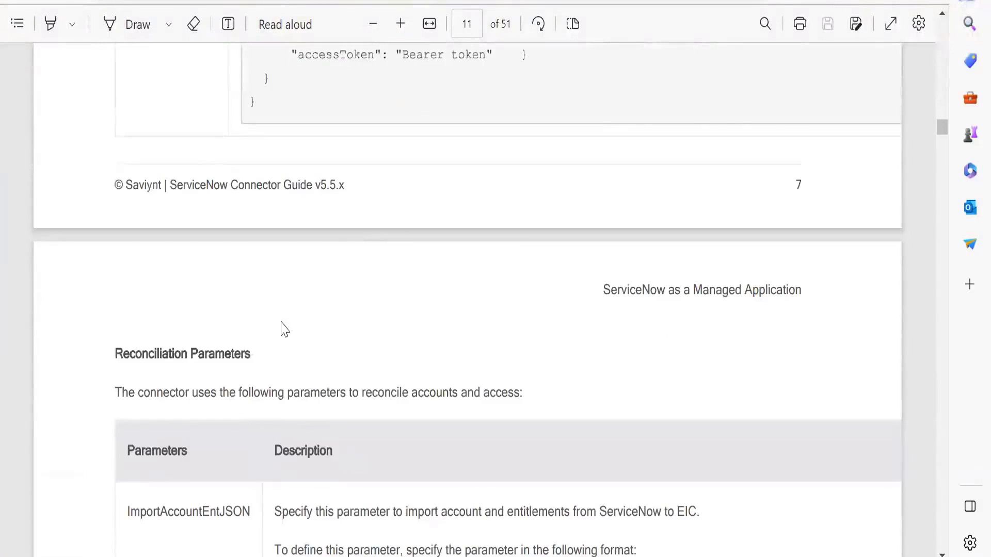
scroll(284, 329, "down", 5)
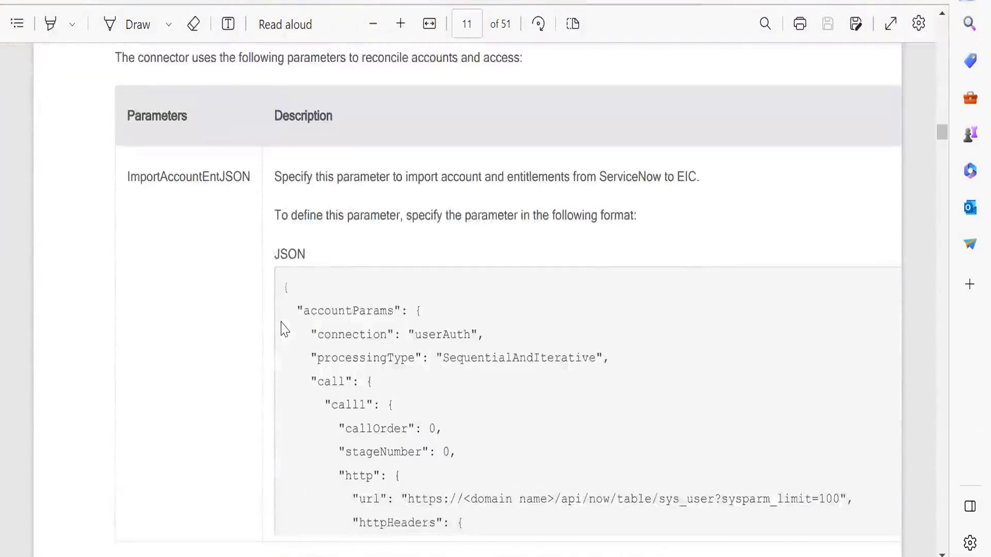
scroll(285, 329, "down", 4)
scroll(283, 317, "up", 5)
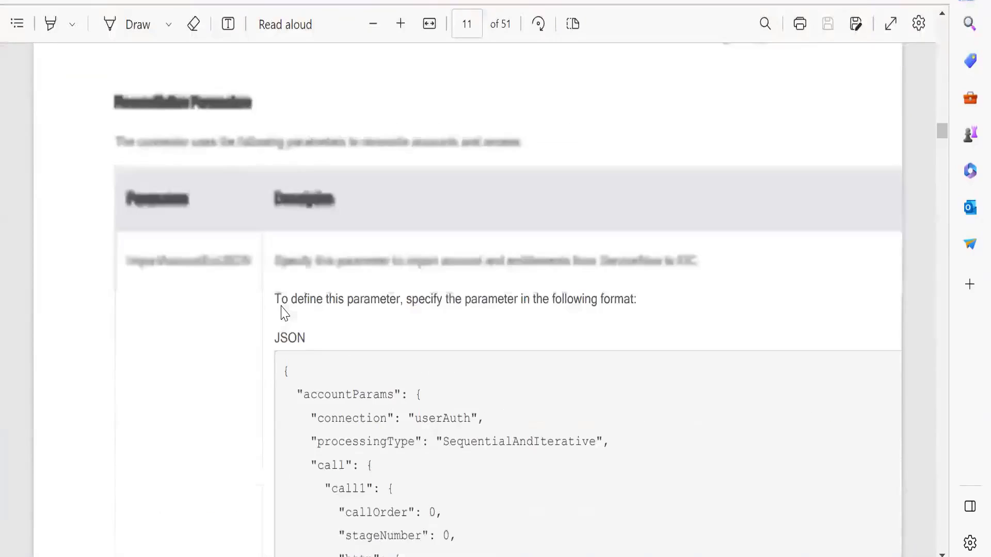
scroll(284, 313, "down", 4)
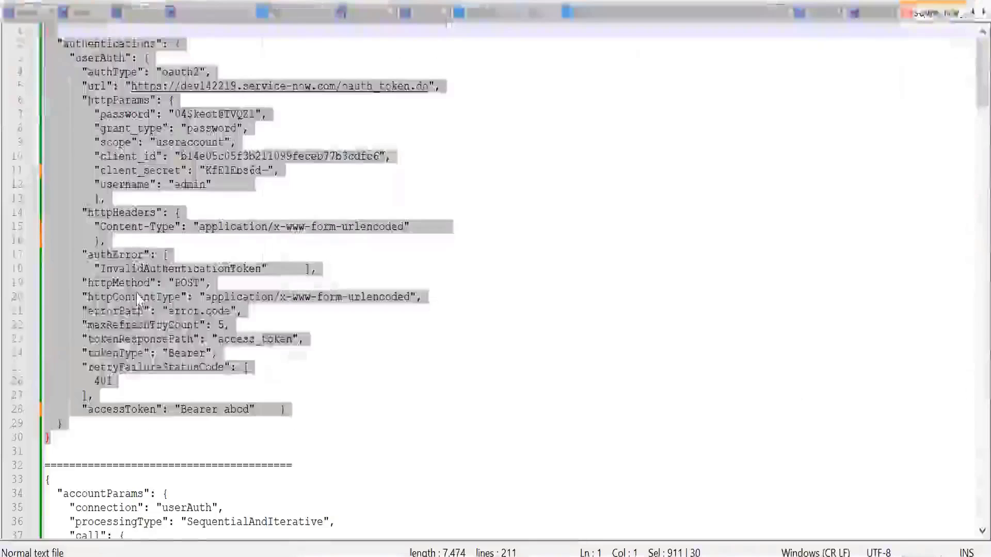
- In the text editor's ServiceNow JSON file, insert six line breaks and a row of equals signs between the accountParams and entitlementParams blocks
scroll(139, 300, "down", 5)
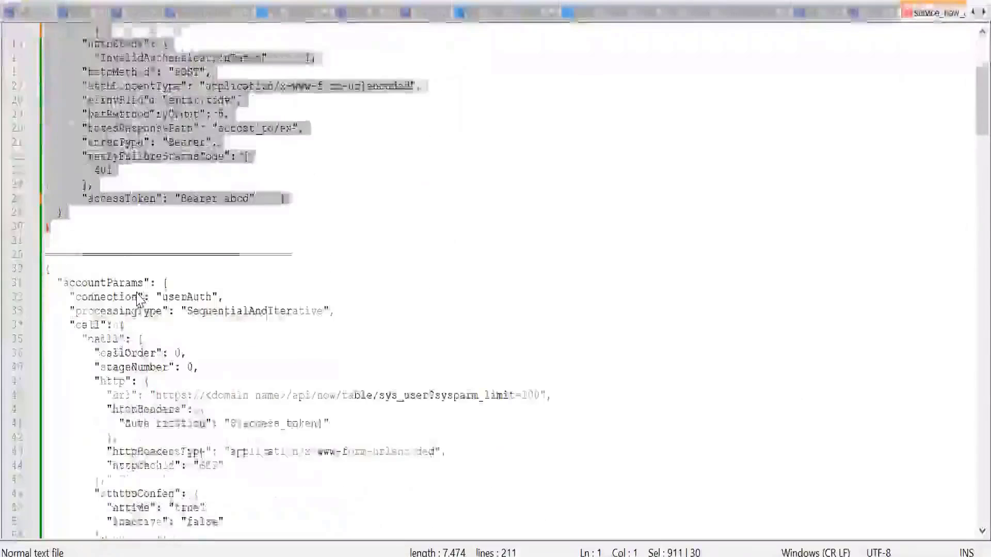
scroll(138, 299, "down", 8)
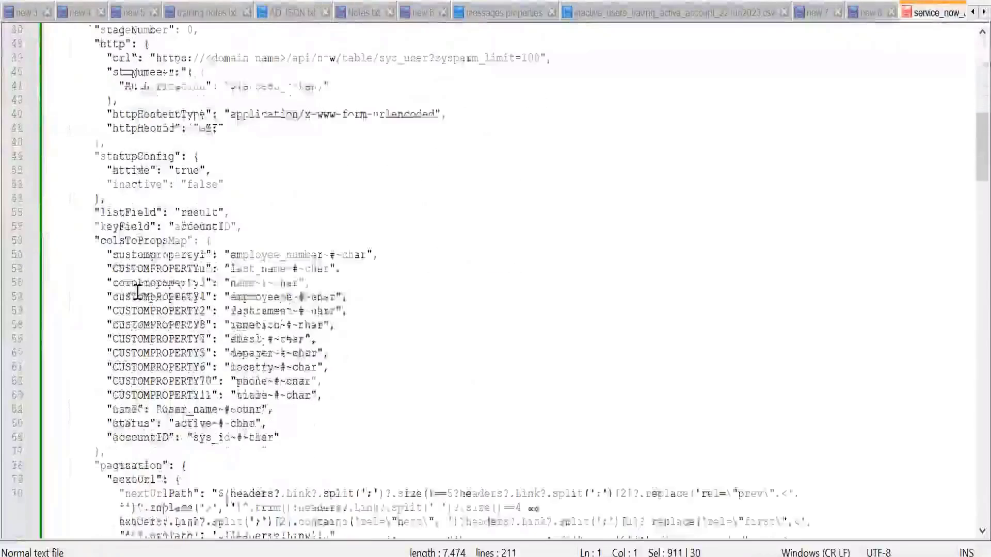
scroll(139, 292, "down", 4)
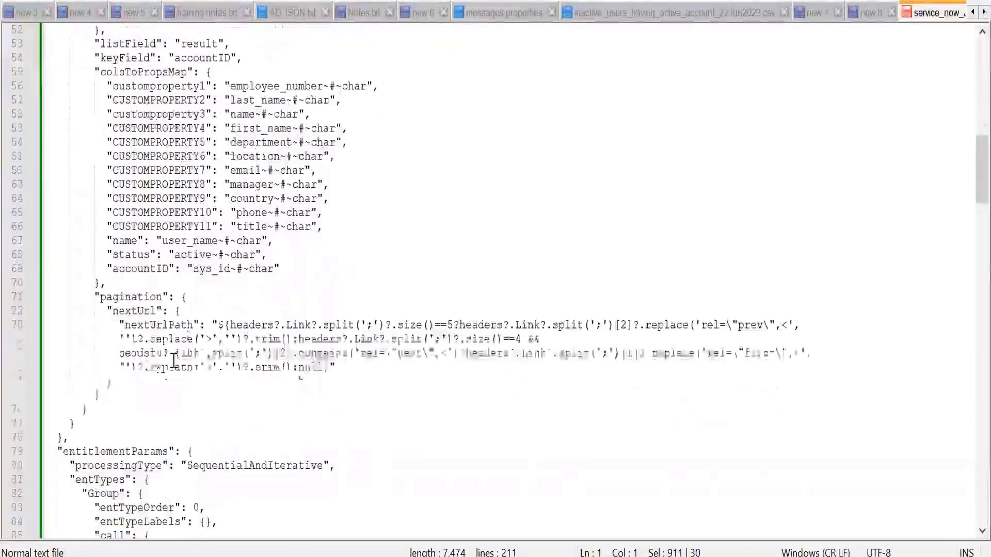
left_click(61, 441)
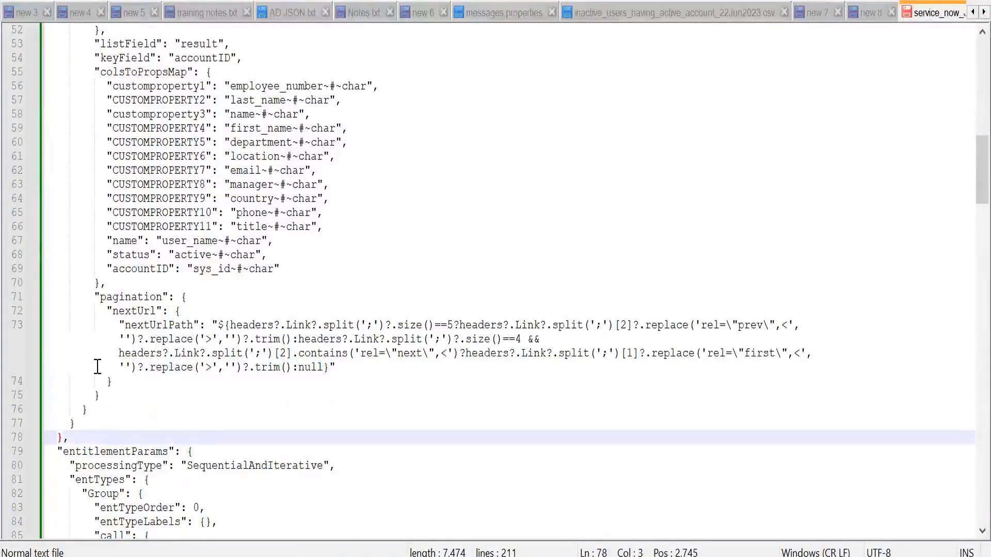
scroll(97, 367, "up", 7)
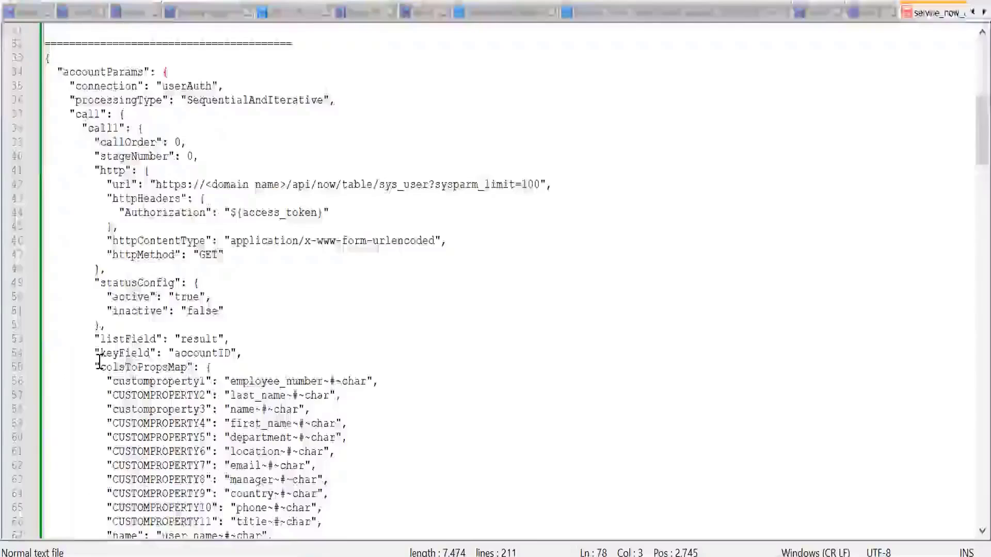
scroll(99, 359, "down", 7)
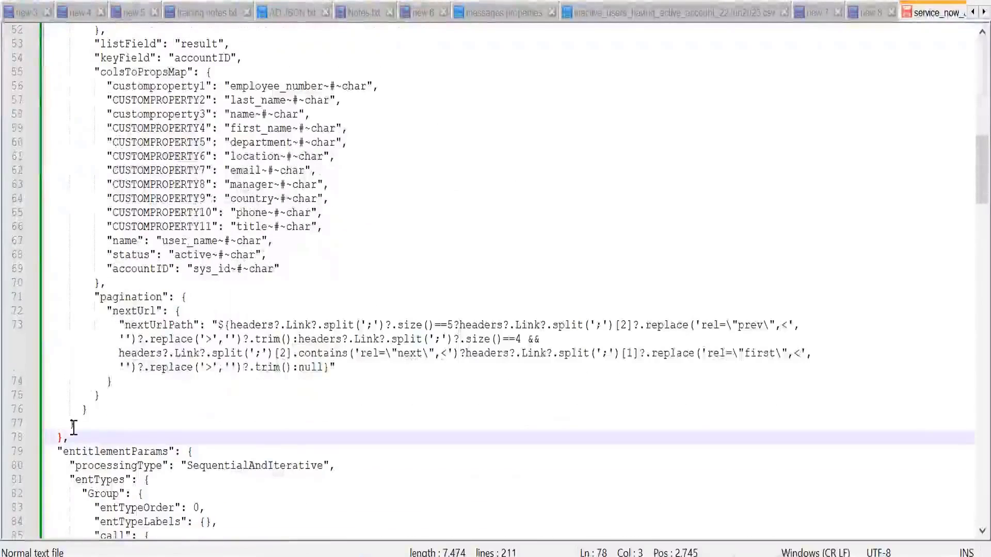
left_click(73, 432)
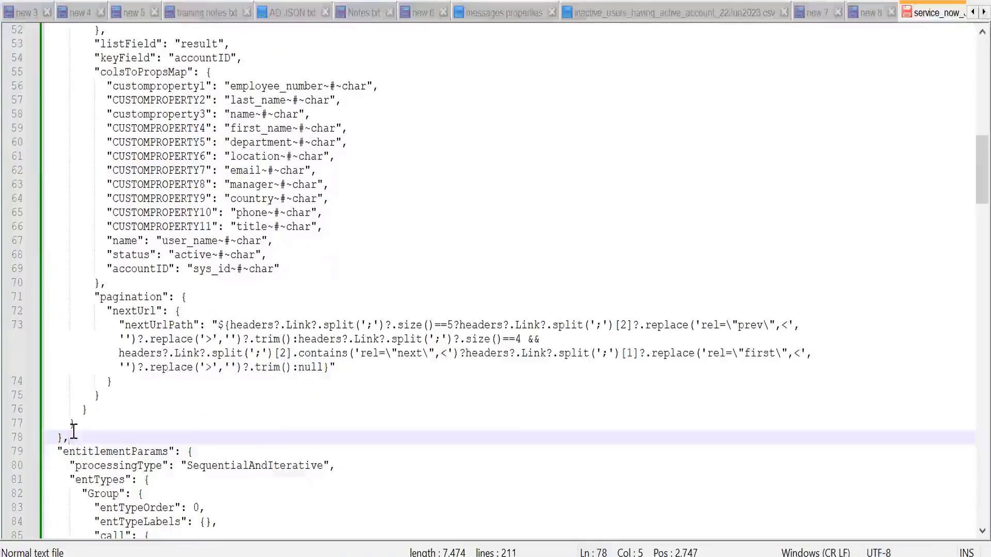
key("Return")
key("Return")
key("Return")
key("Return")
key("Return")
key("Return")
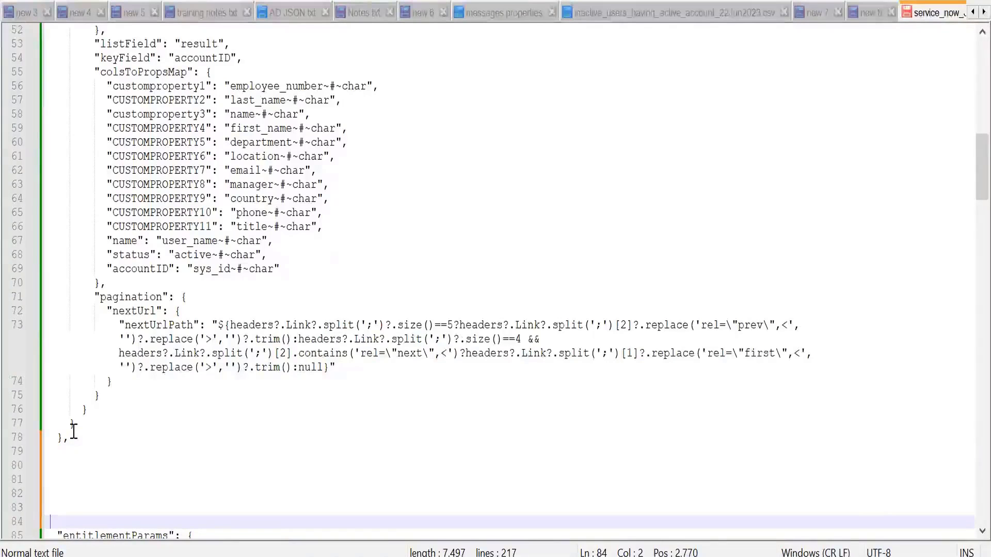
type("=======================================")
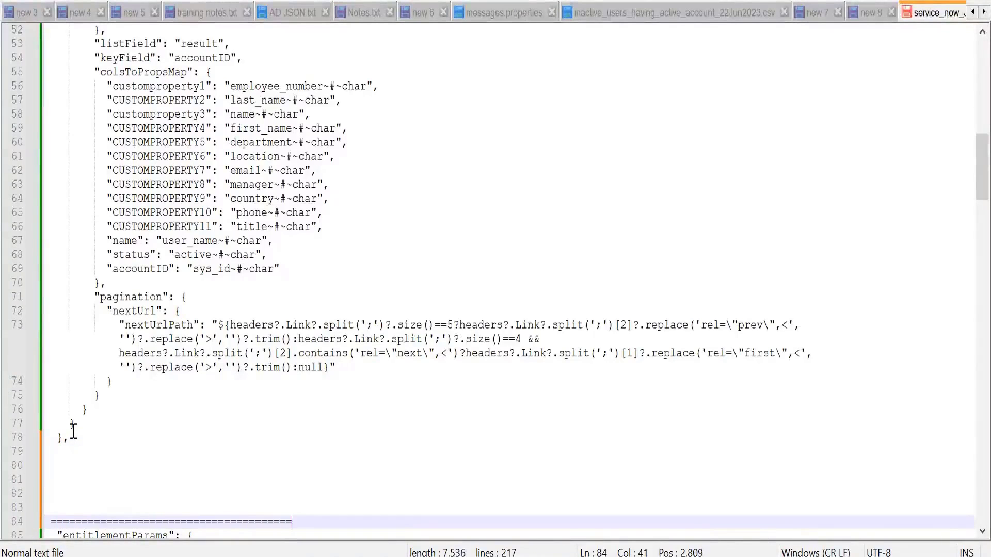
- Remove the comma ending the accountParams block on line 78 and add a closing brace on line 79
left_click(77, 436)
key("BackSpace")
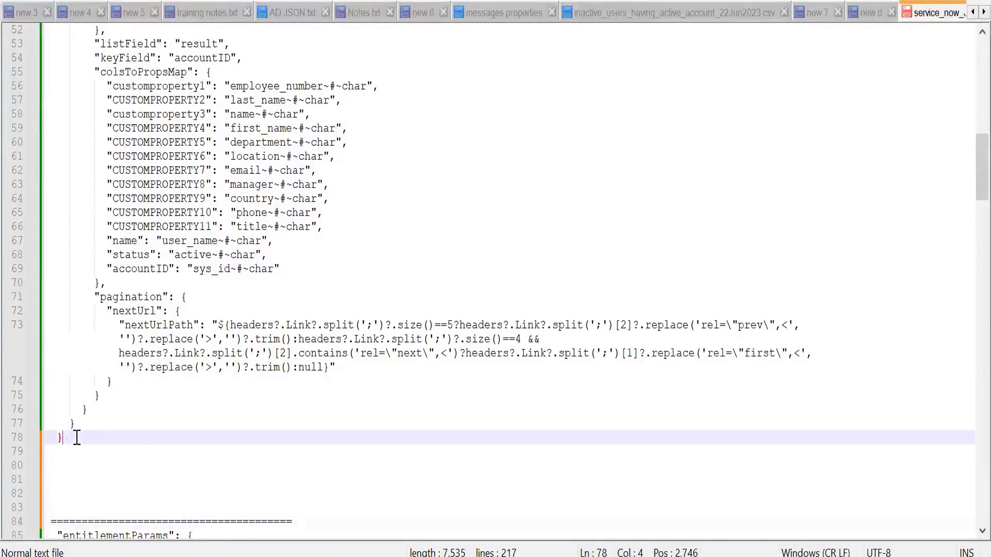
scroll(75, 438, "up", 9)
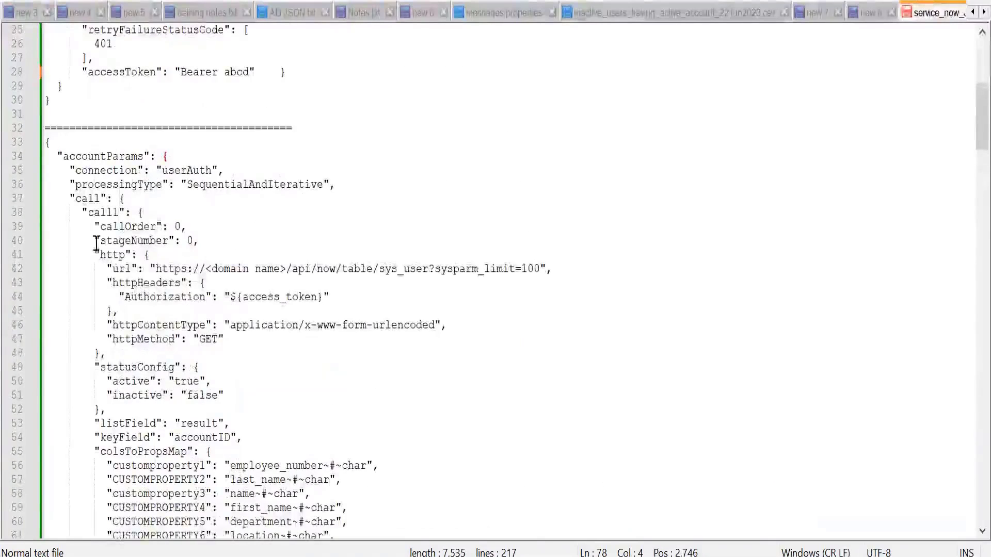
scroll(92, 247, "down", 9)
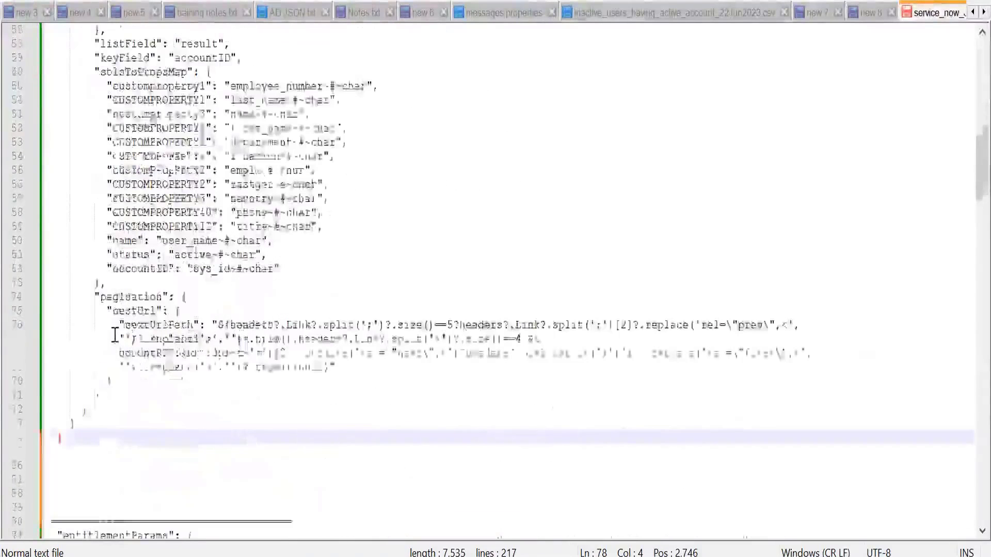
scroll(114, 335, "down", 2)
key("Return")
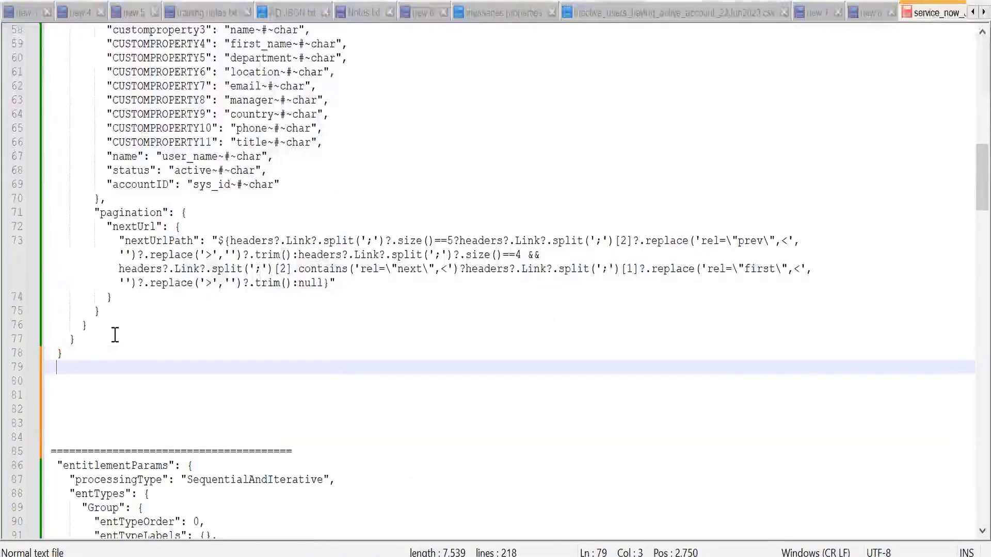
key("BackSpace")
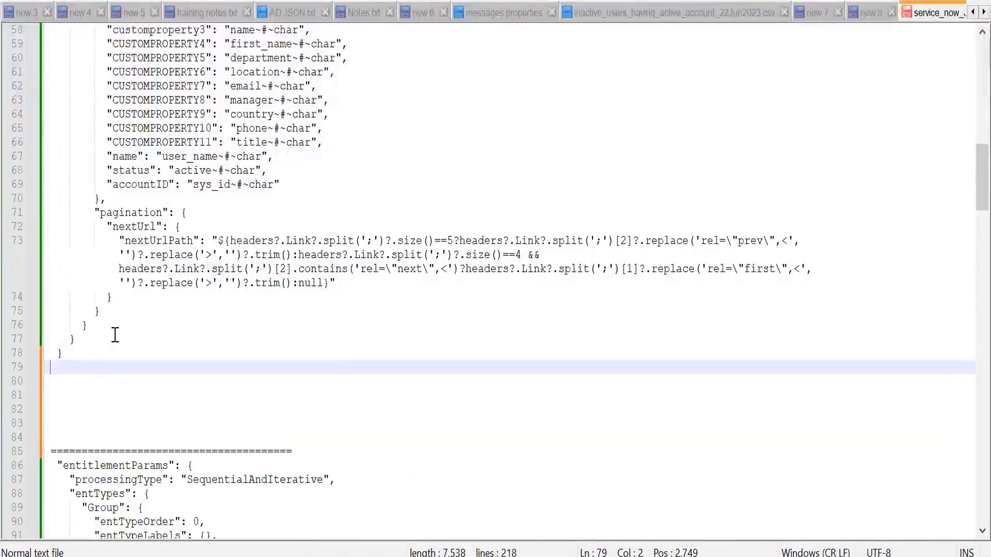
type("}")
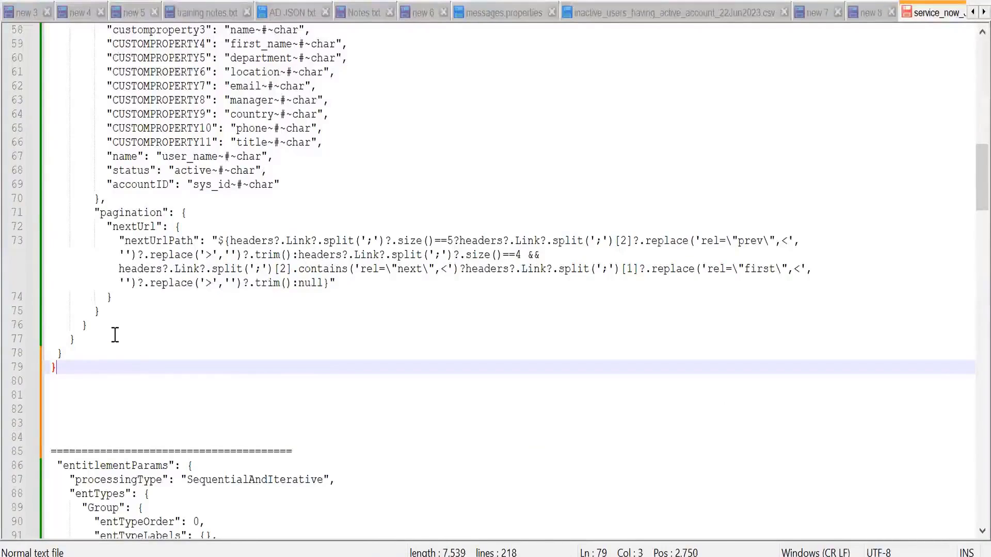
- Select the complete accountParams JSON, from the opening brace on line 33 through the closing brace on line 79, for copying
scroll(115, 336, "up", 11)
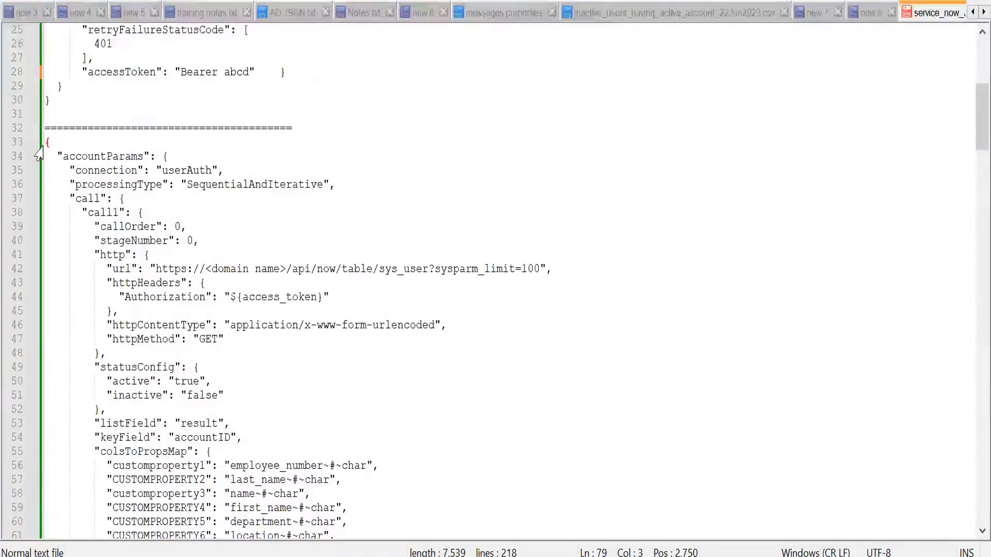
left_click(37, 148)
scroll(73, 289, "down", 6)
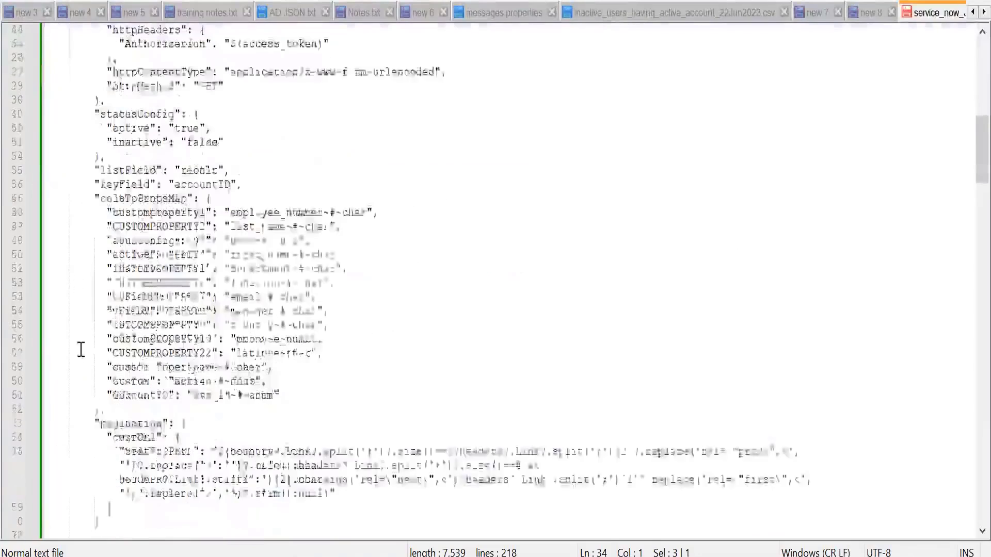
scroll(82, 361, "down", 3)
left_click(59, 455, "shift")
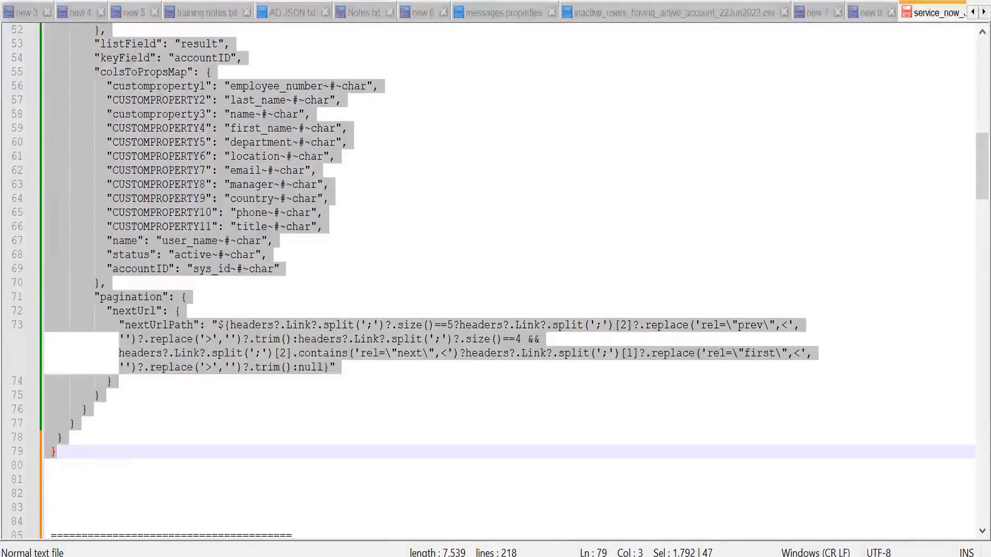
- Switch to JSONLint, replace its content with the copied accountParams JSON, then validate it and select all of the formatted text
key("alt+Tab")
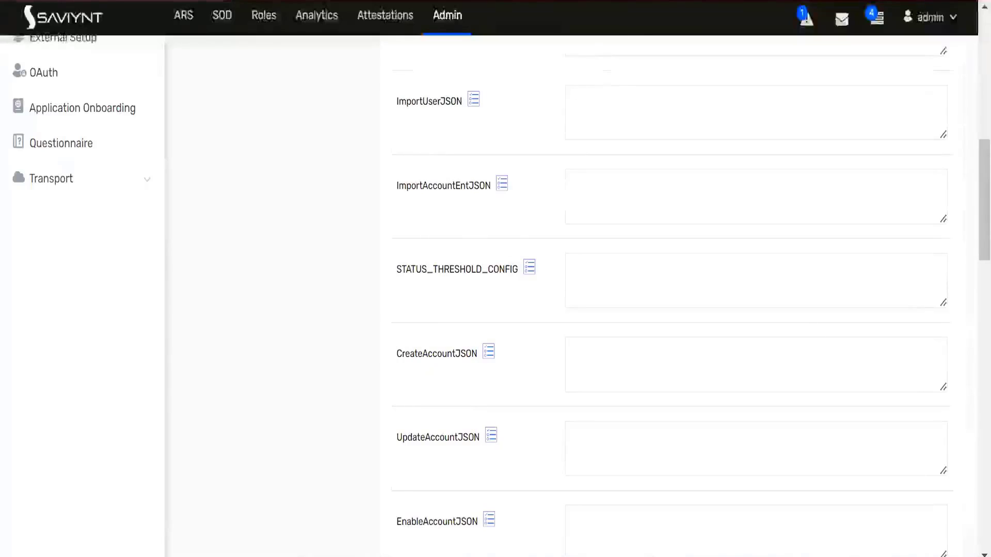
key("ctrl+Tab")
left_click(503, 120)
key("ctrl+a")
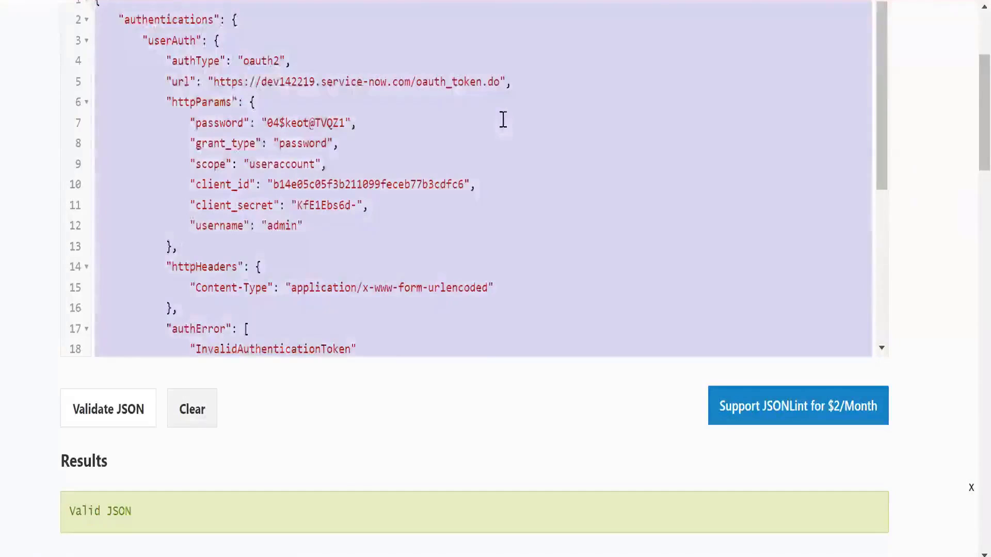
key("Delete")
key("ctrl+v")
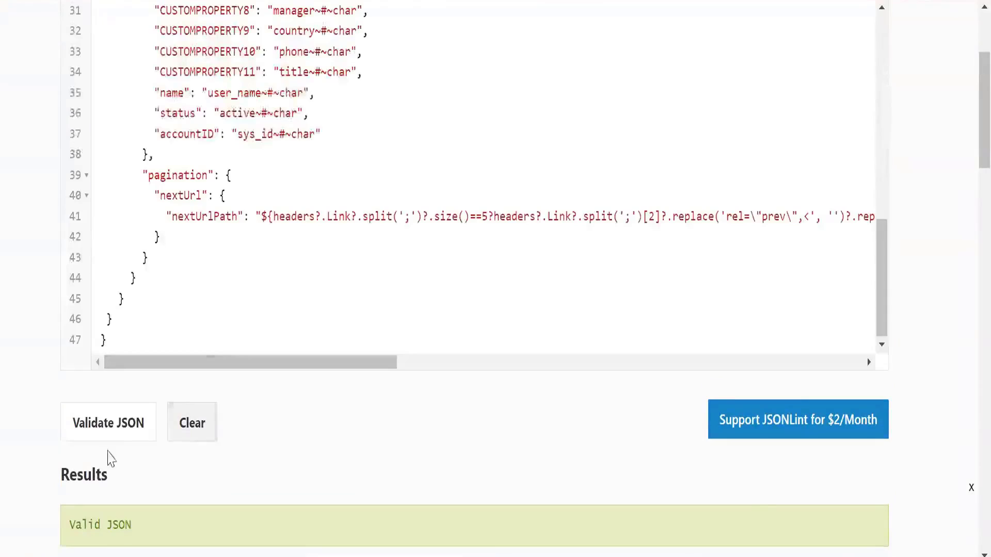
left_click(118, 429)
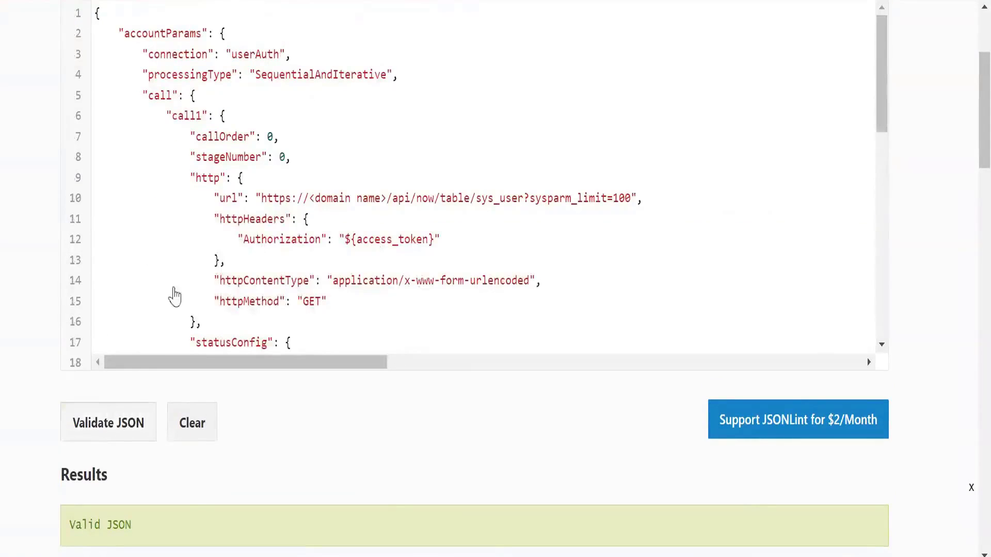
key("ctrl+a")
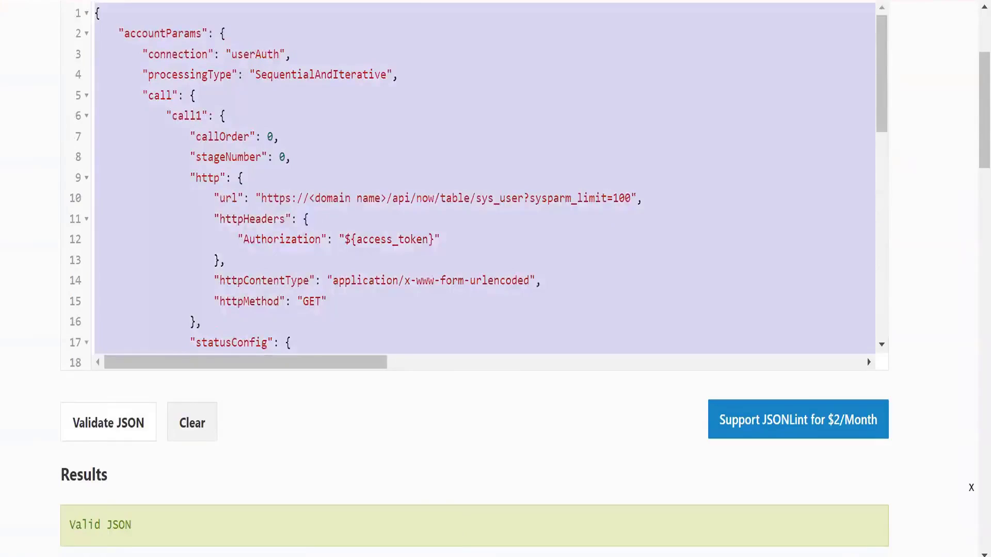
- Switch to the text editor and replace the accountParams JSON starting on line 33 with the formatted version copied from JSONLint
key("alt+Tab")
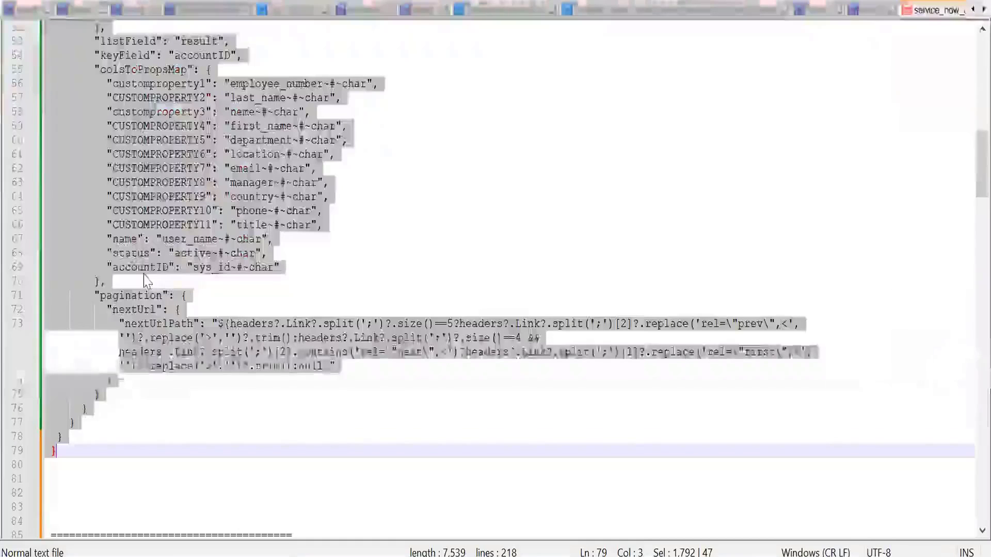
scroll(144, 281, "up", 7)
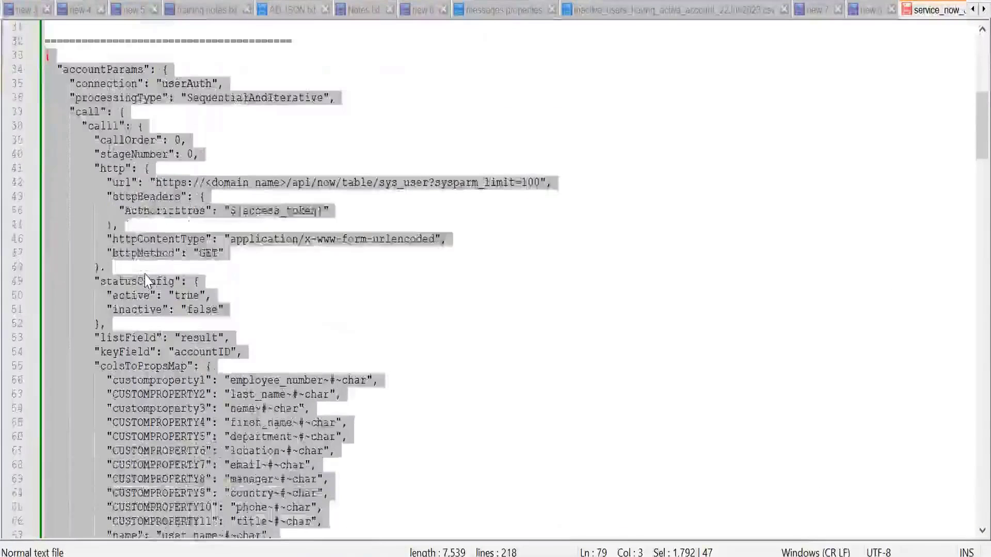
scroll(146, 281, "down", 5)
key("Delete")
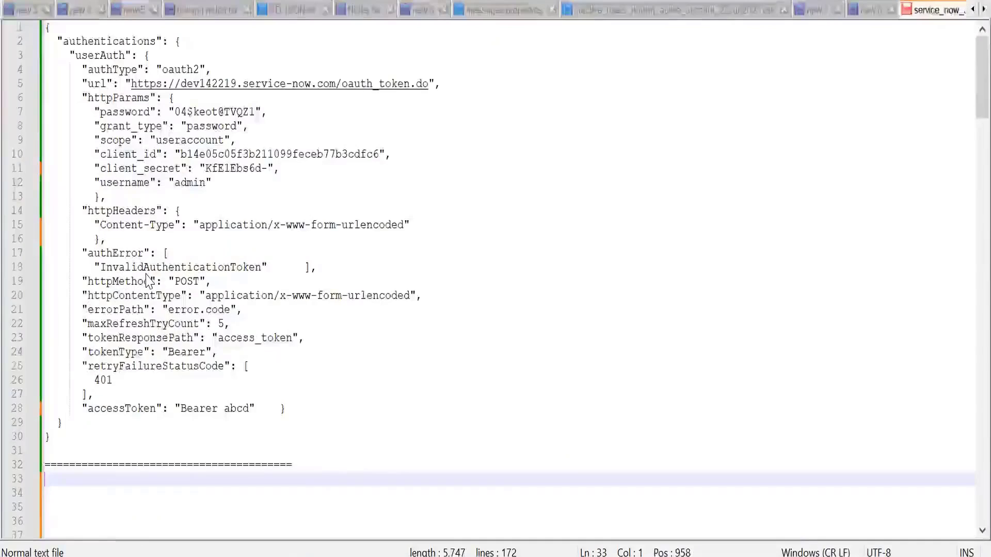
scroll(146, 282, "down", 2)
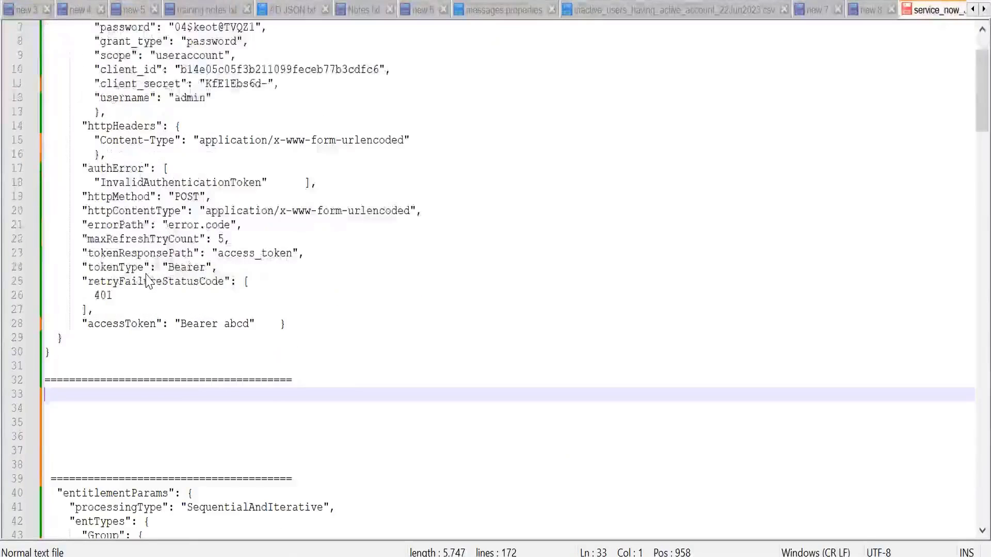
key("ctrl+v")
scroll(146, 281, "down", 2)
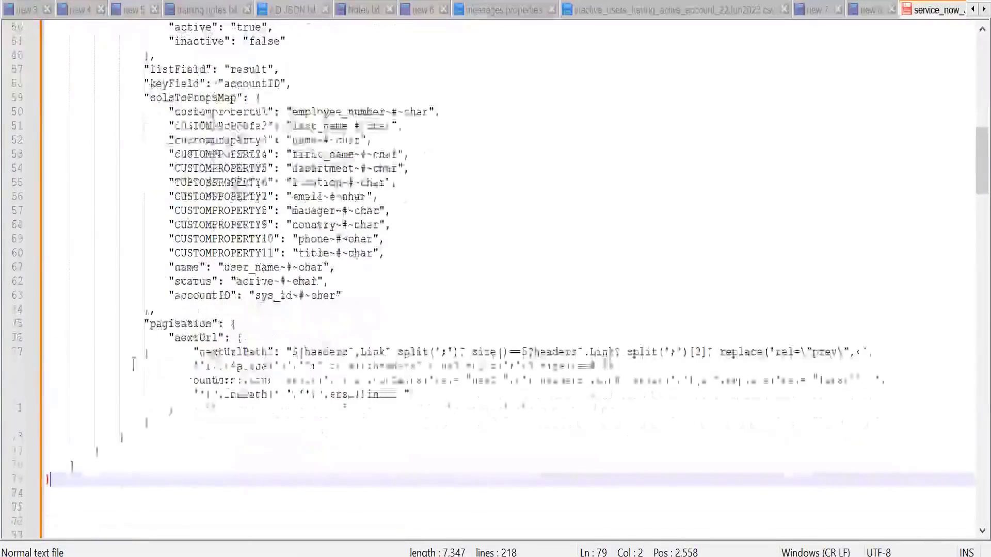
scroll(205, 396, "up", 7)
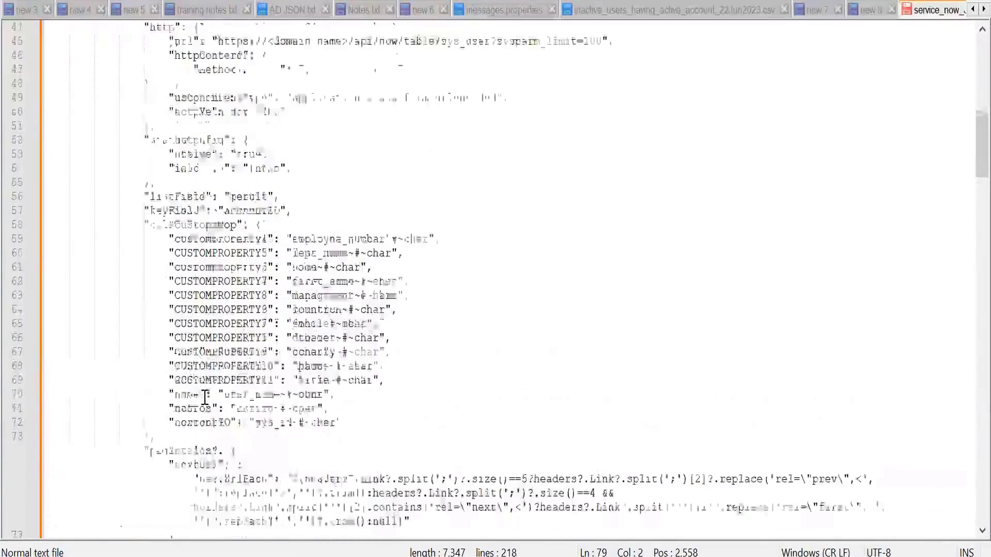
scroll(205, 397, "up", 1)
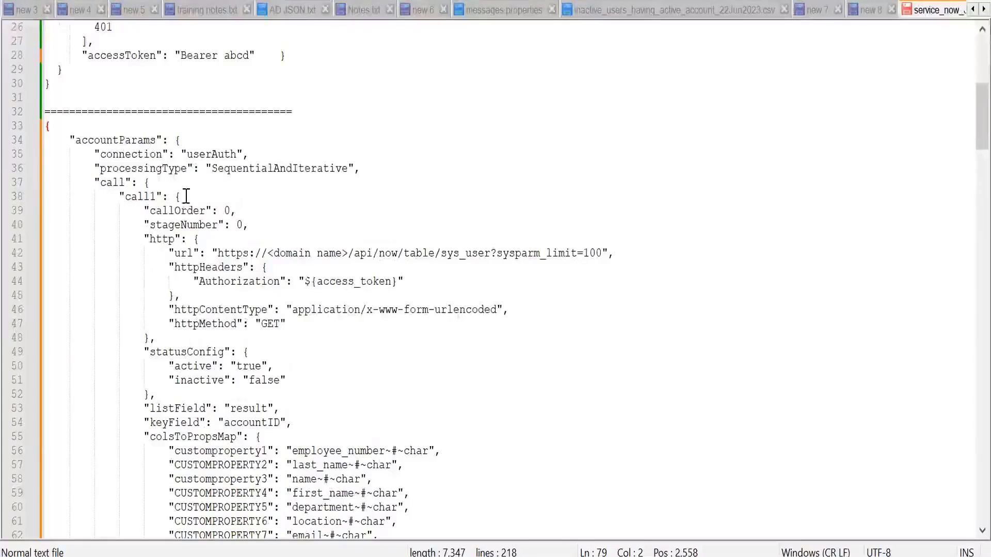
- Compare the connection value in the accountParams block with the authentication name userAuth defined in the authentications block
double_click(110, 140)
scroll(138, 210, "up", 8)
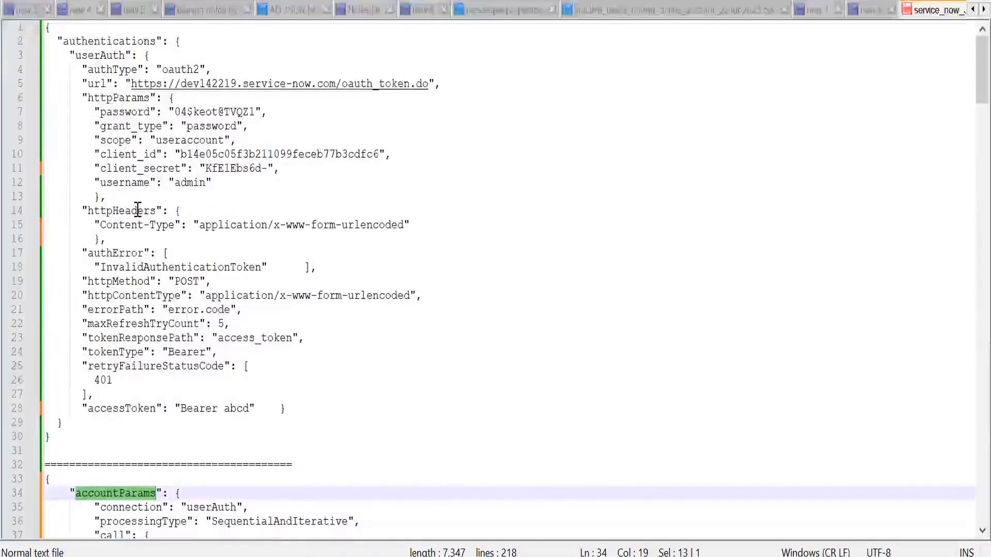
scroll(138, 210, "down", 2)
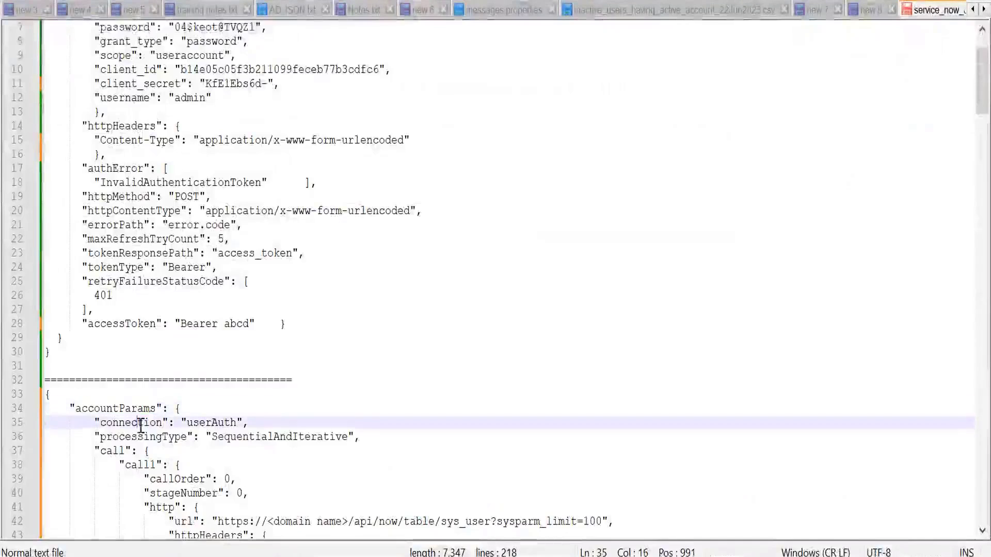
double_click(141, 424)
scroll(149, 303, "up", 2)
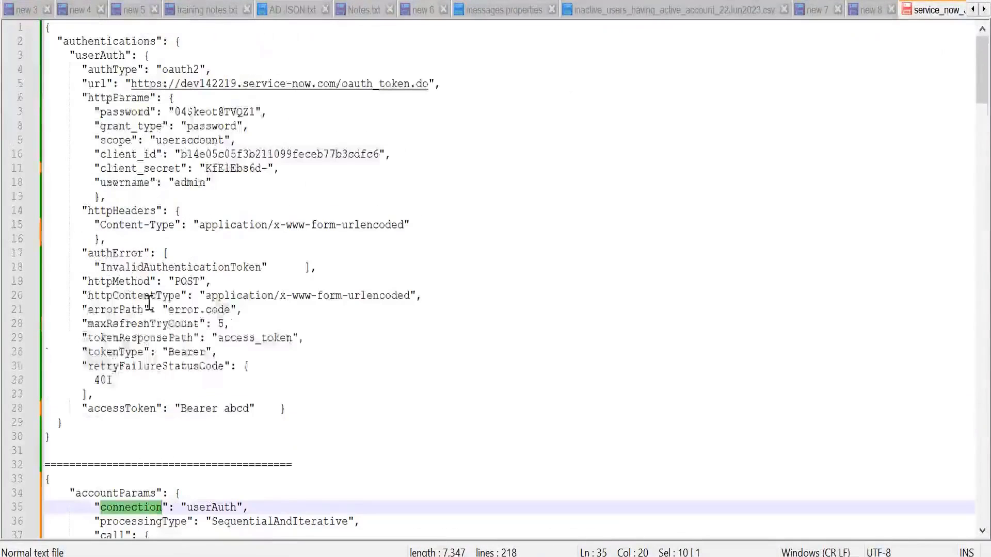
double_click(105, 55)
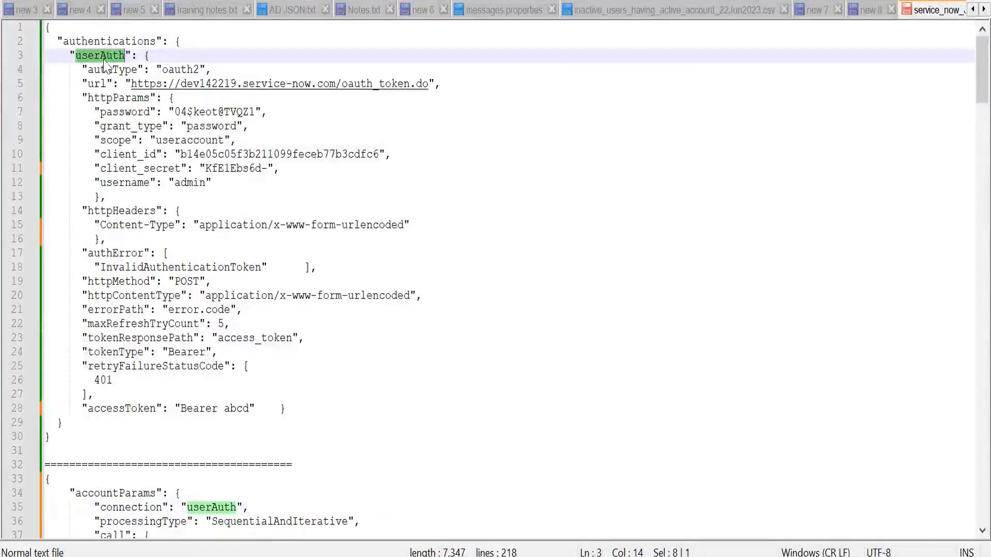
scroll(160, 240, "down", 2)
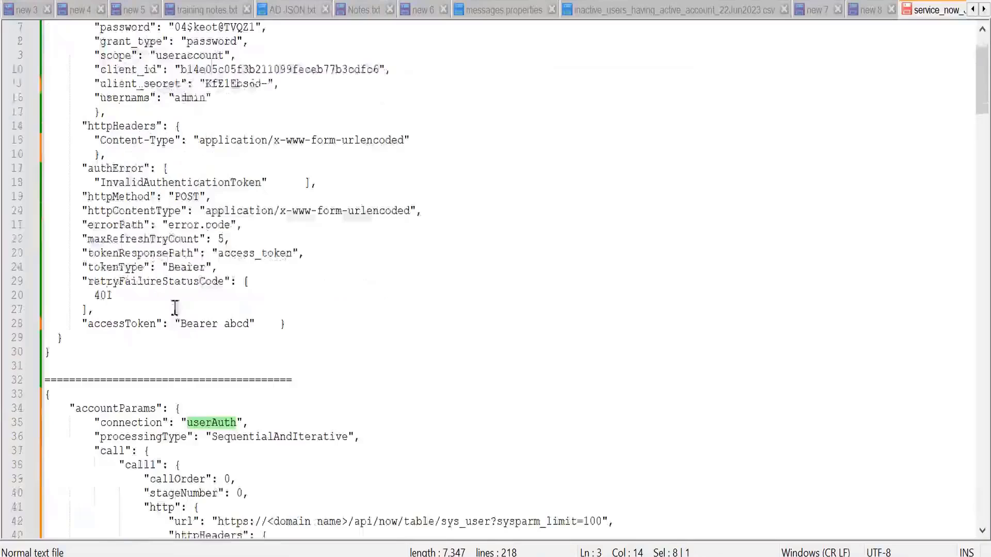
double_click(211, 424)
- Examine the processingType value and the call section of accountParams, including call1's callOrder and stageNumber
double_click(141, 438)
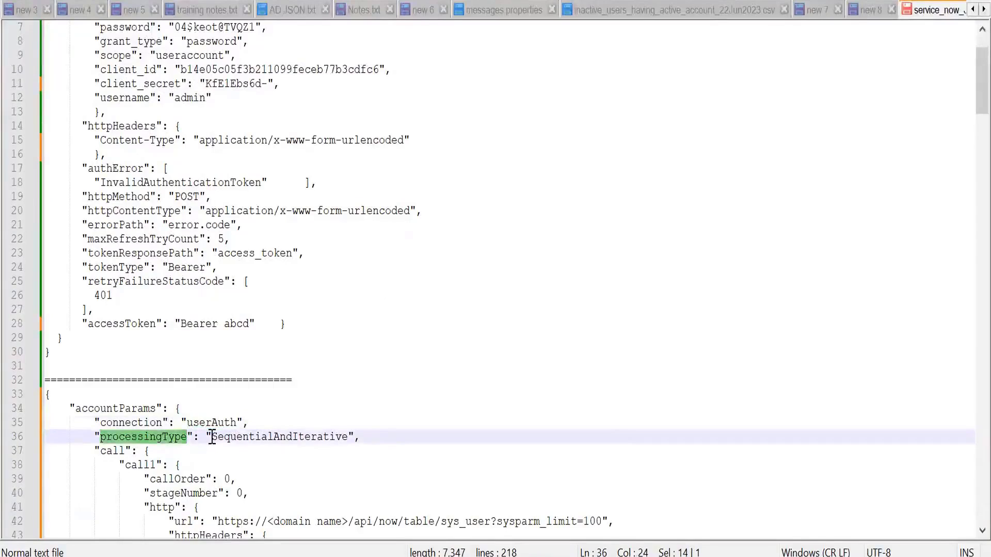
left_click_drag(212, 437, 340, 442)
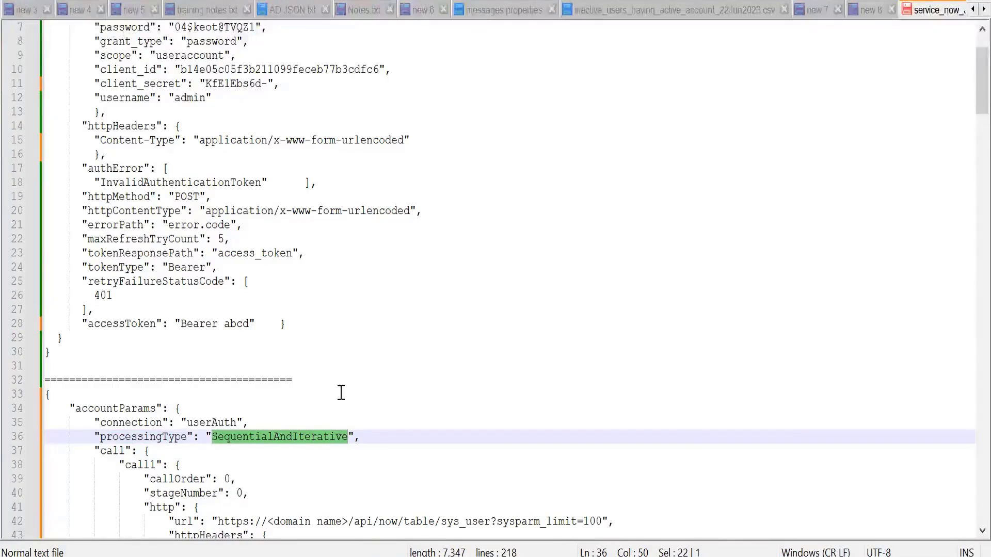
scroll(201, 325, "down", 2)
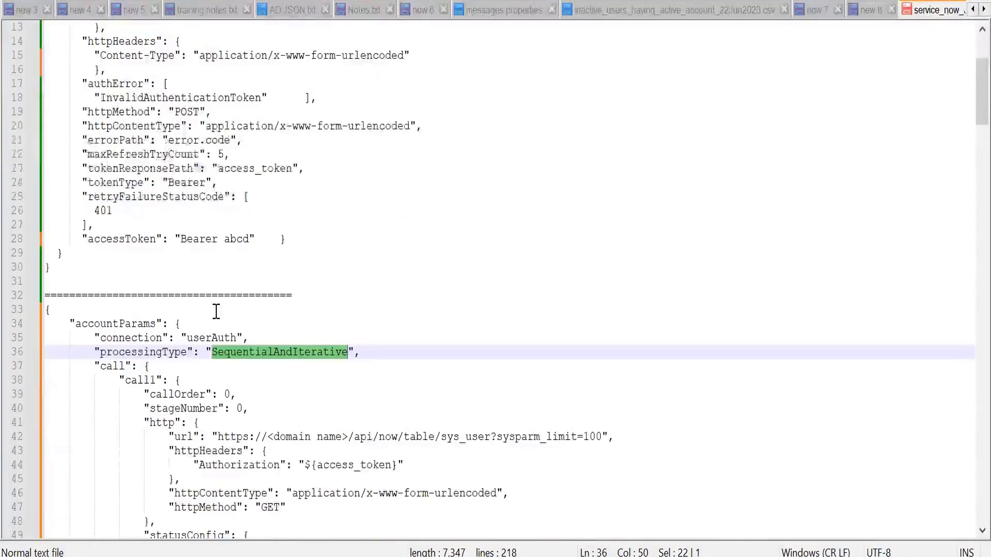
scroll(228, 296, "down", 1)
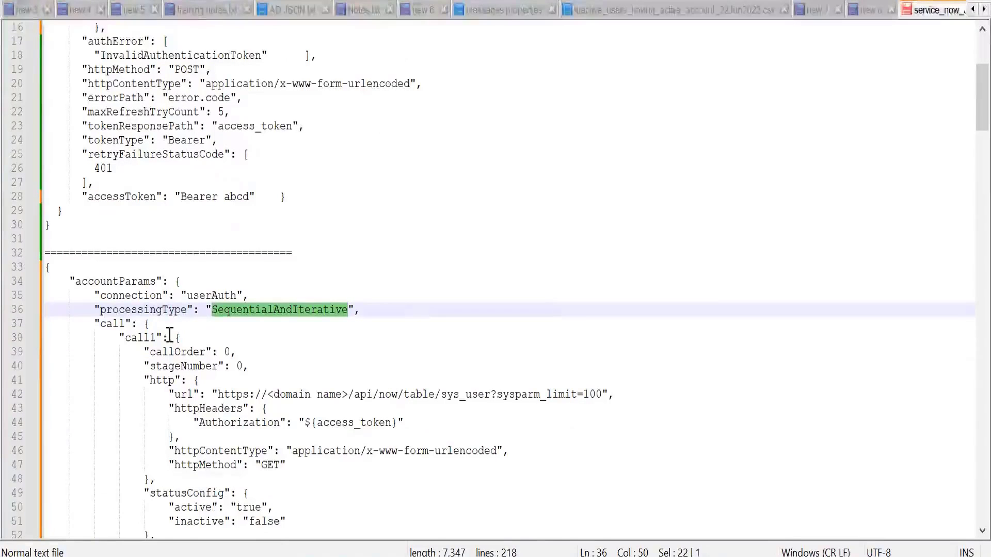
left_click(117, 324)
double_click(118, 323)
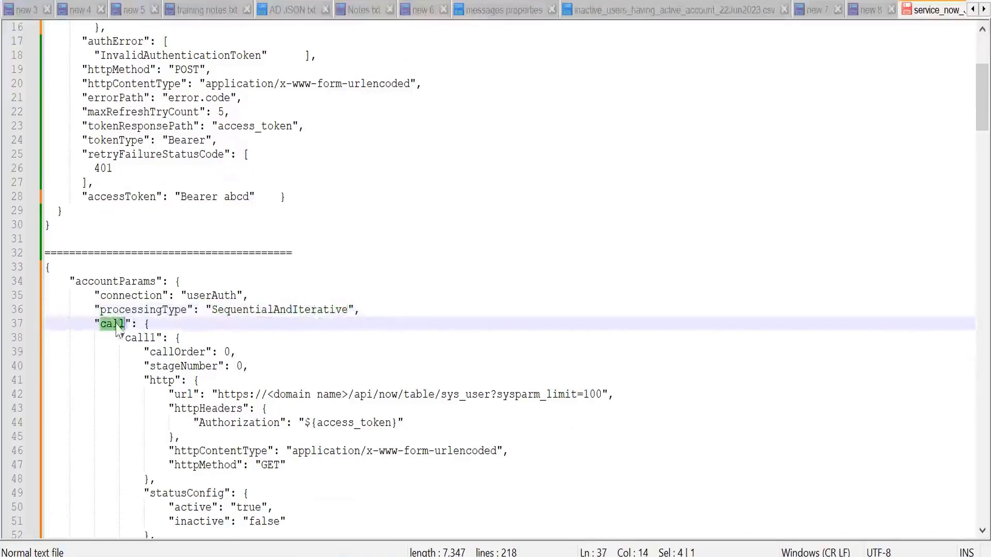
left_click(140, 338)
double_click(140, 338)
left_click(181, 352)
double_click(181, 352)
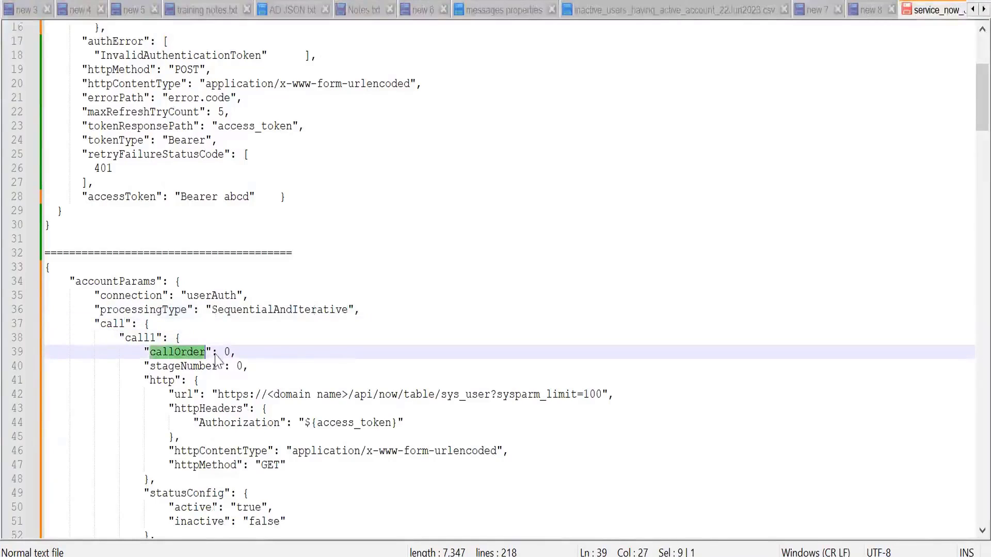
double_click(166, 366)
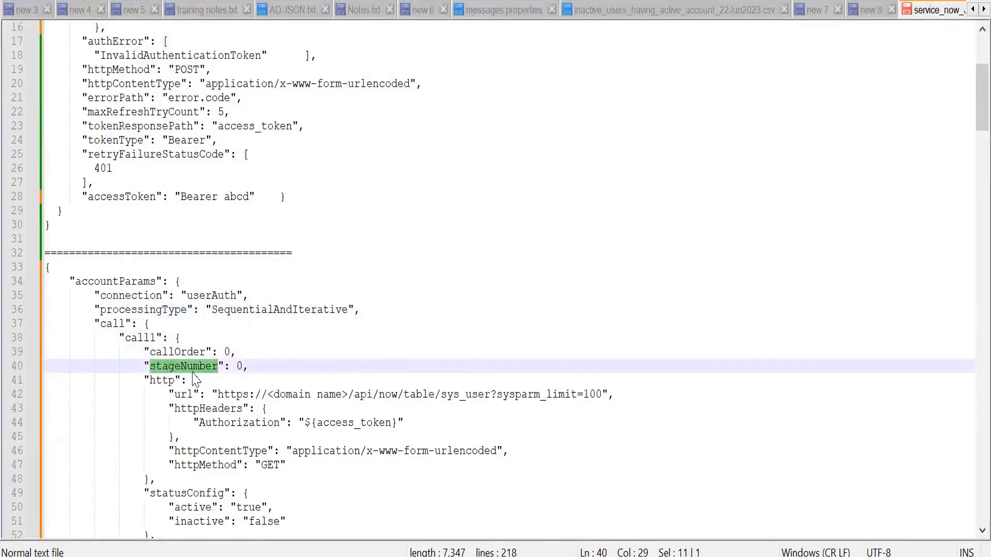
scroll(195, 381, "down", 1)
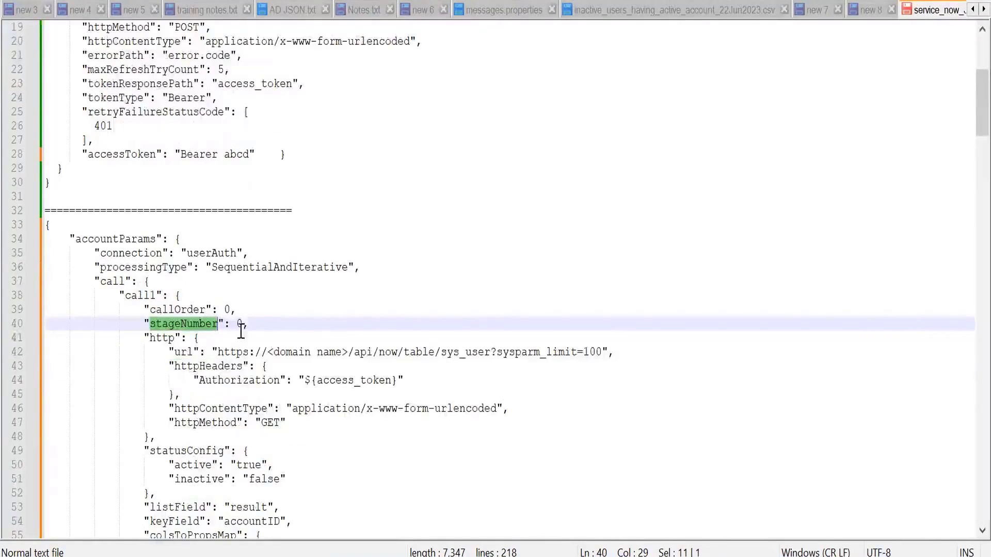
left_click_drag(224, 324, 193, 310)
- Check call1's http url entry, then switch to Postman and copy the URL of the getUserdetails request in the new serviceNowdemo8 collection
left_click(164, 338)
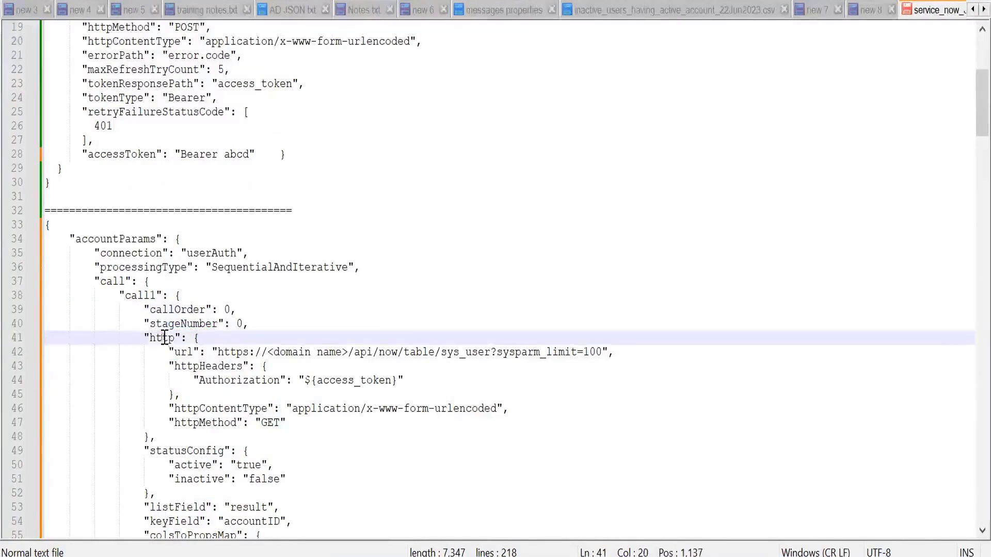
double_click(165, 338)
left_click(188, 352)
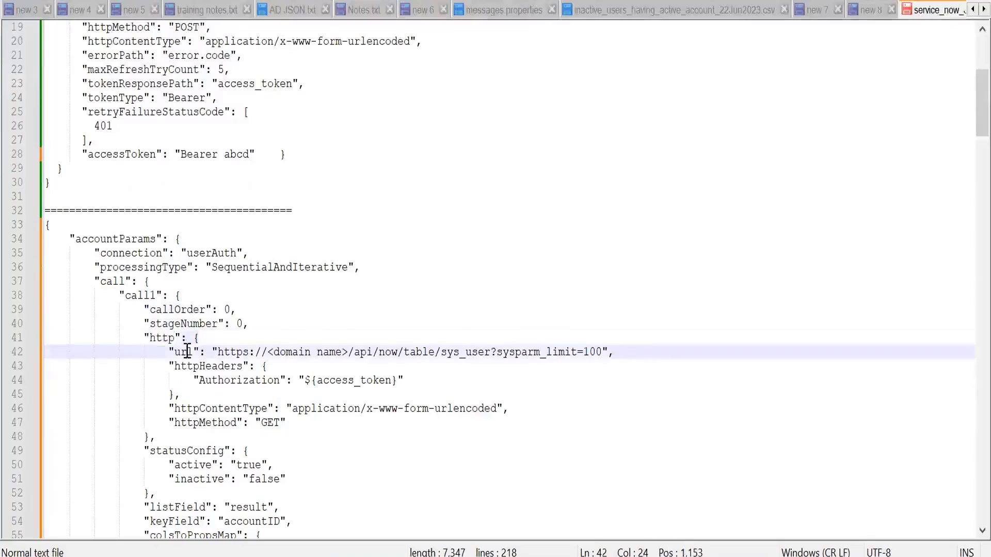
double_click(187, 352)
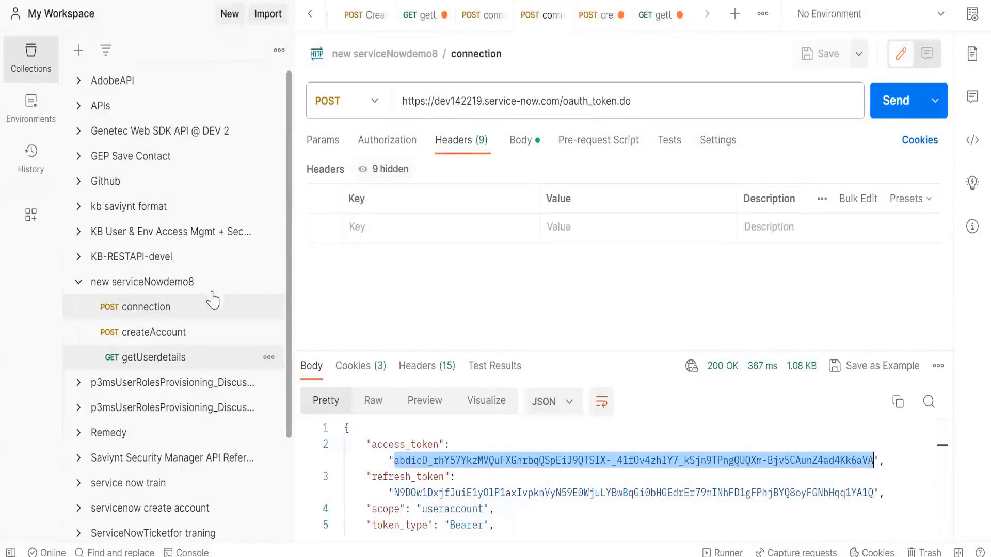
left_click(160, 360)
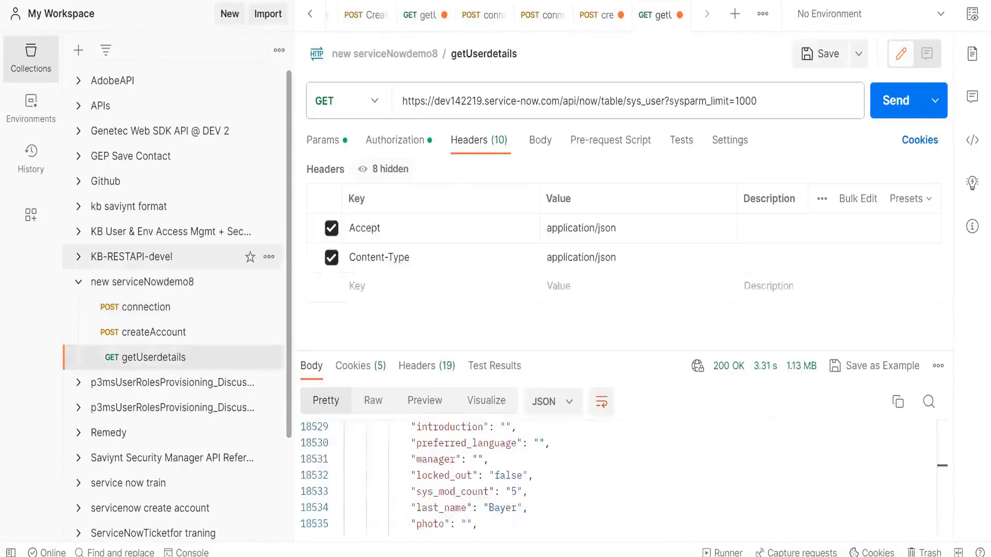
left_click(620, 100)
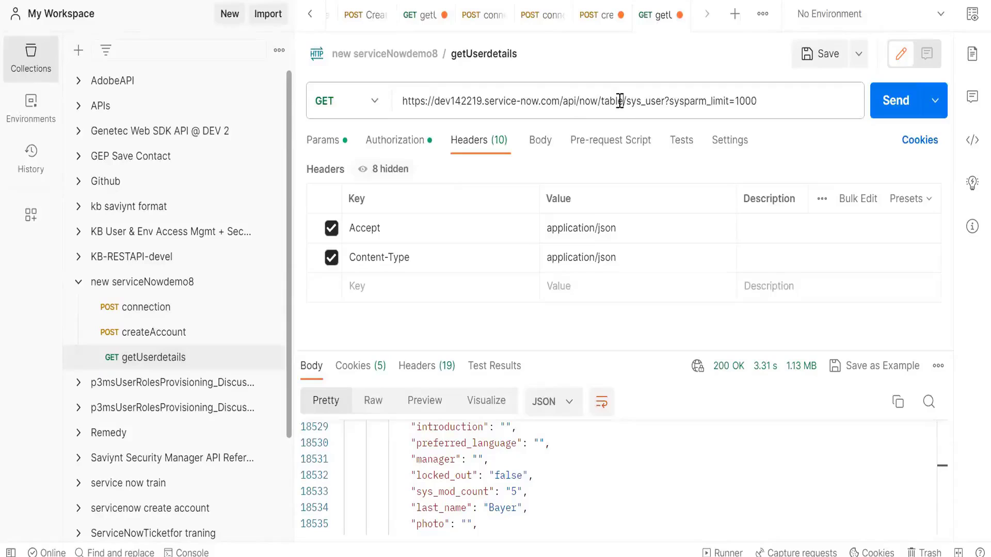
key("ctrl+a")
key("ctrl+c")
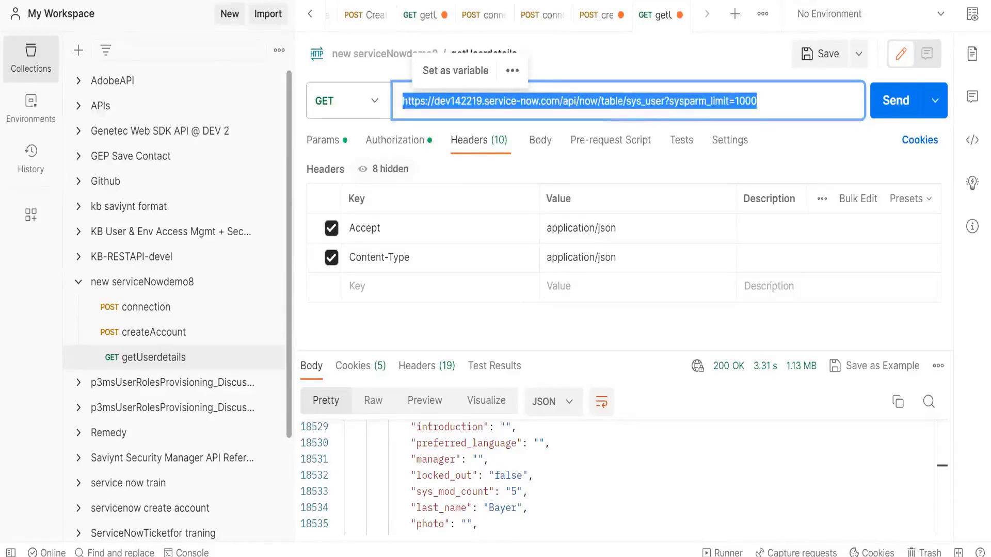
key("alt+Tab")
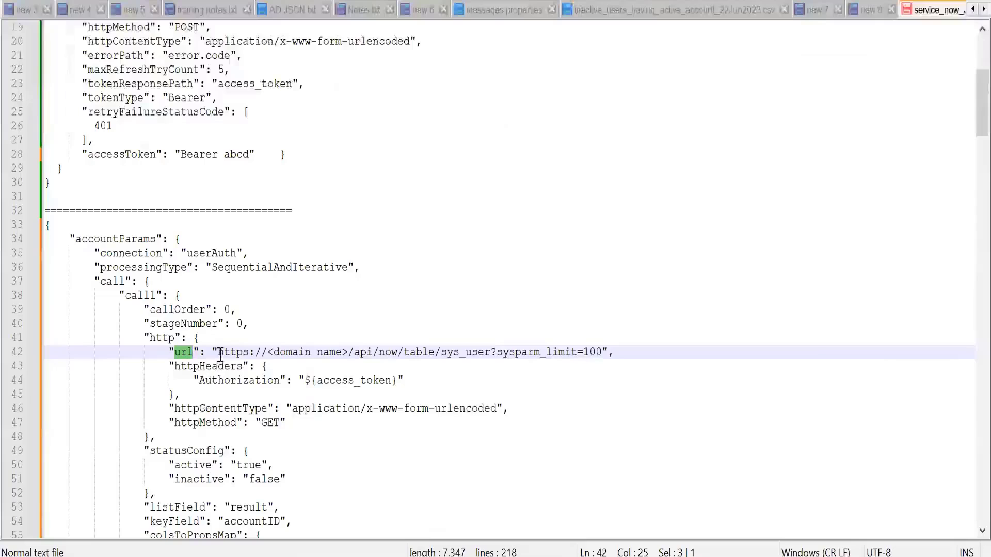
left_click_drag(218, 352, 279, 352)
left_click_drag(500, 359, 597, 349)
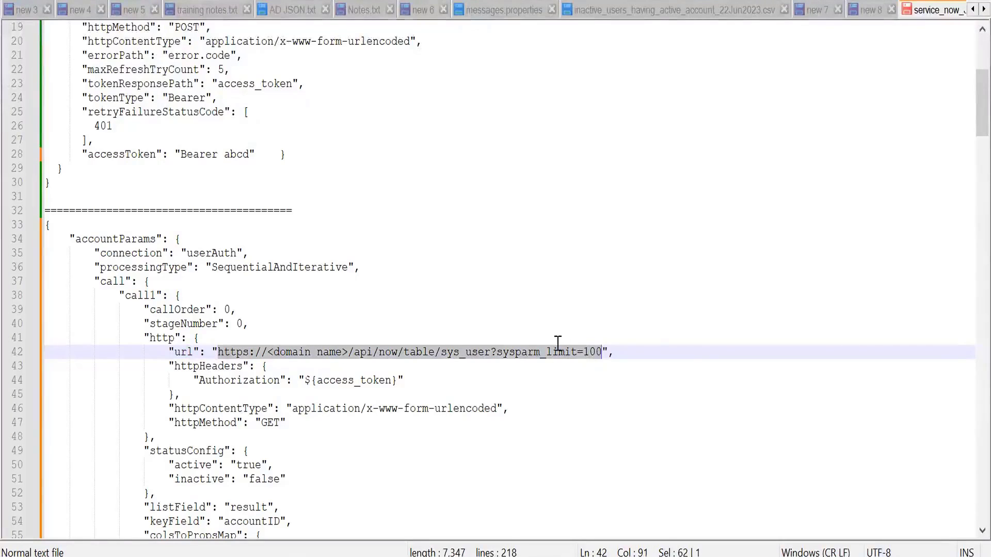
key("ctrl+v")
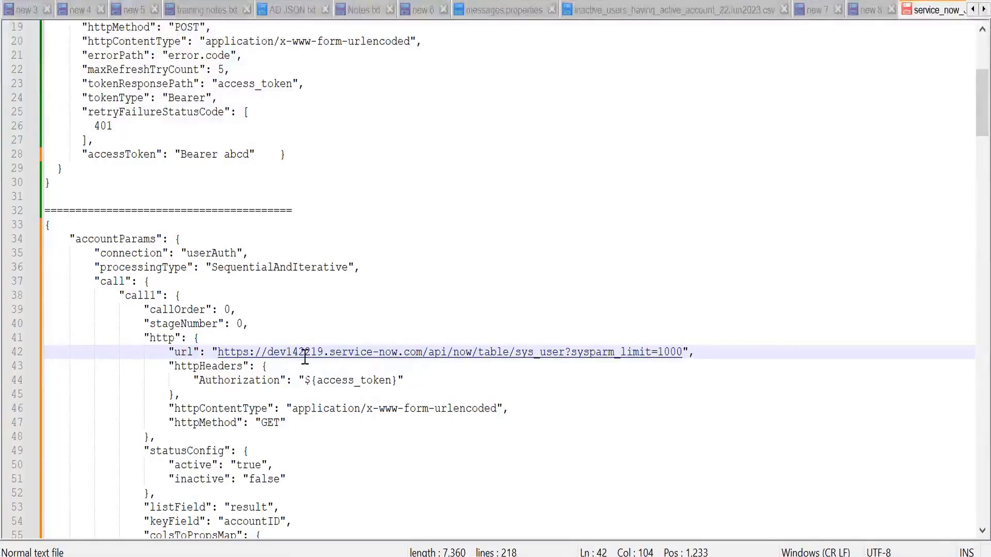
- Compare the headers of Postman's getUserdetails request with the Authorization entry under httpHeaders in the text editor's accountParams JSON
scroll(280, 365, "down", 1)
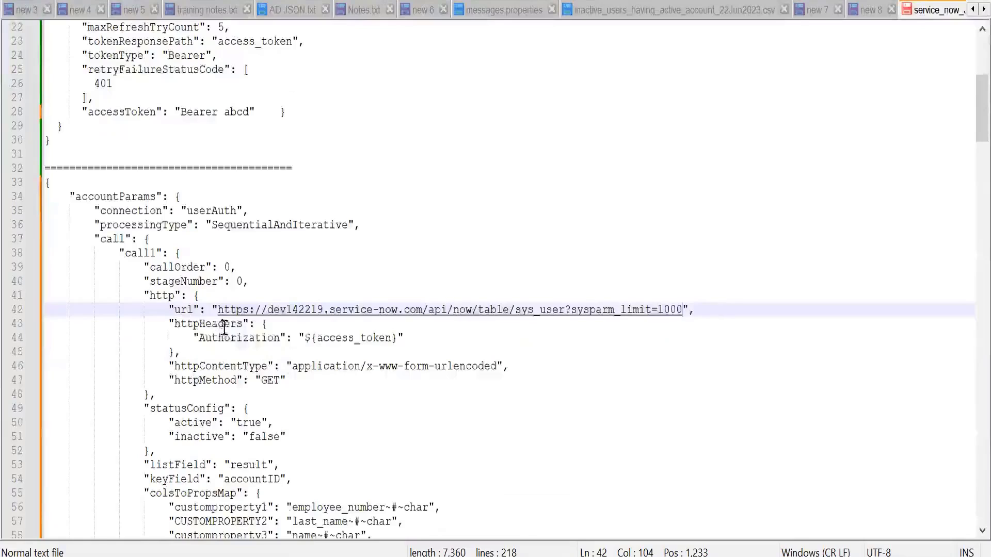
key("alt+Tab")
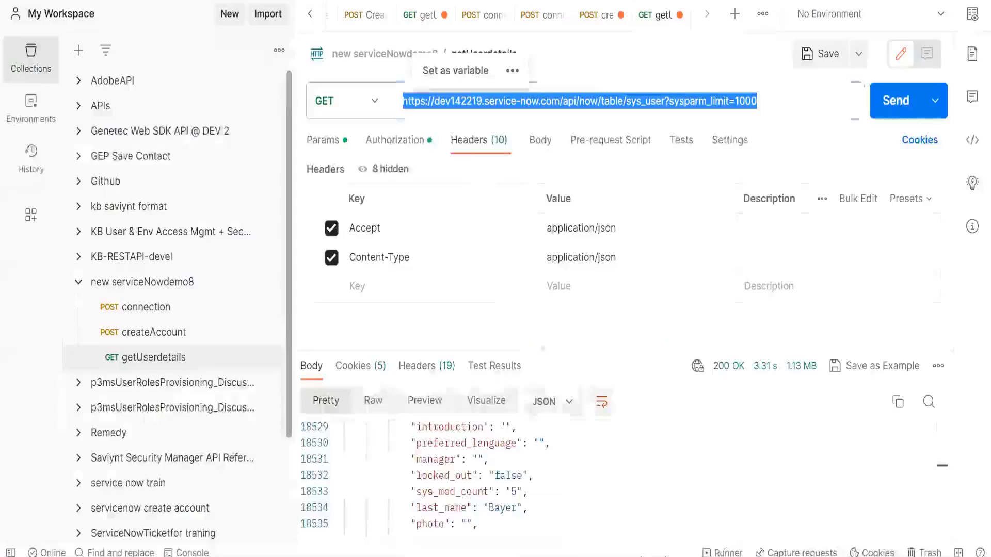
left_click(386, 235)
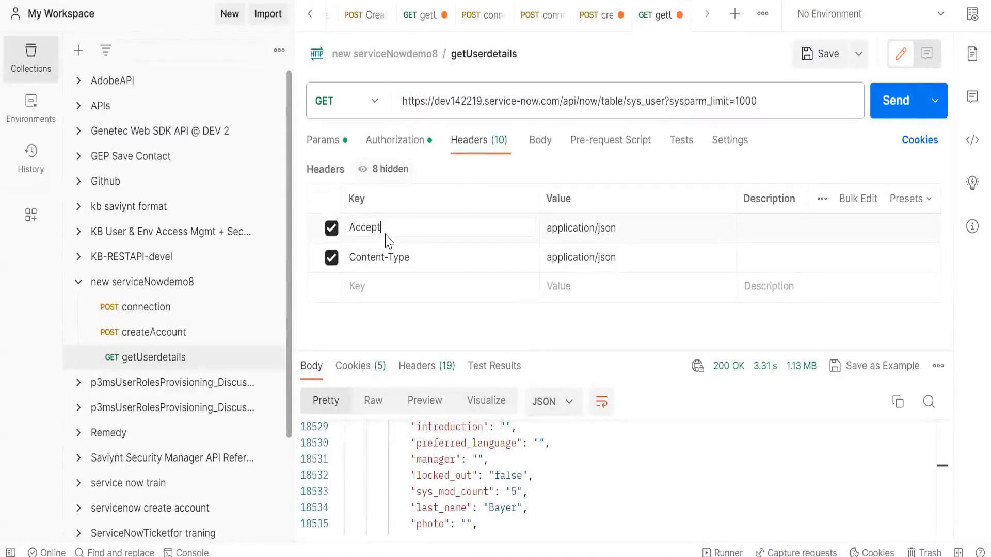
double_click(387, 235)
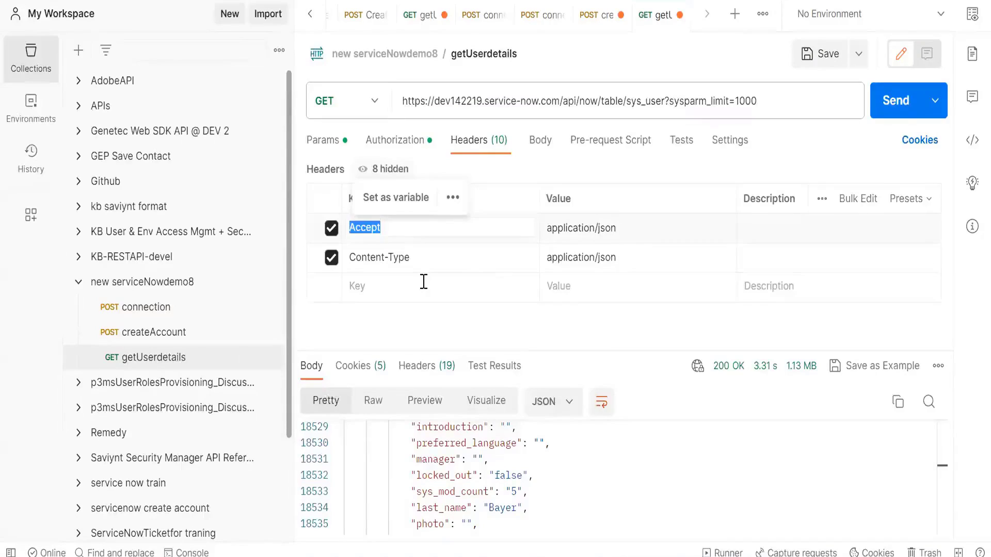
key("alt+Tab")
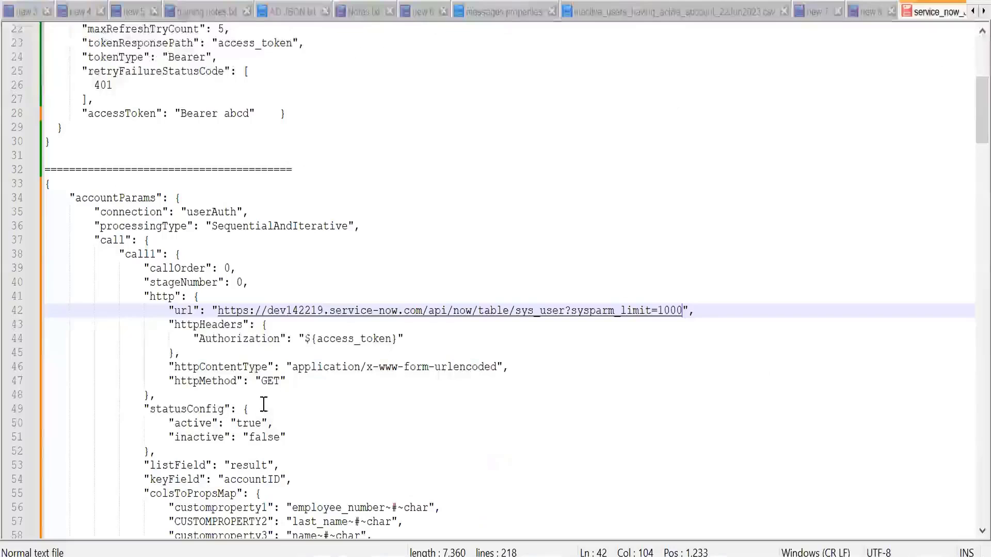
double_click(225, 341)
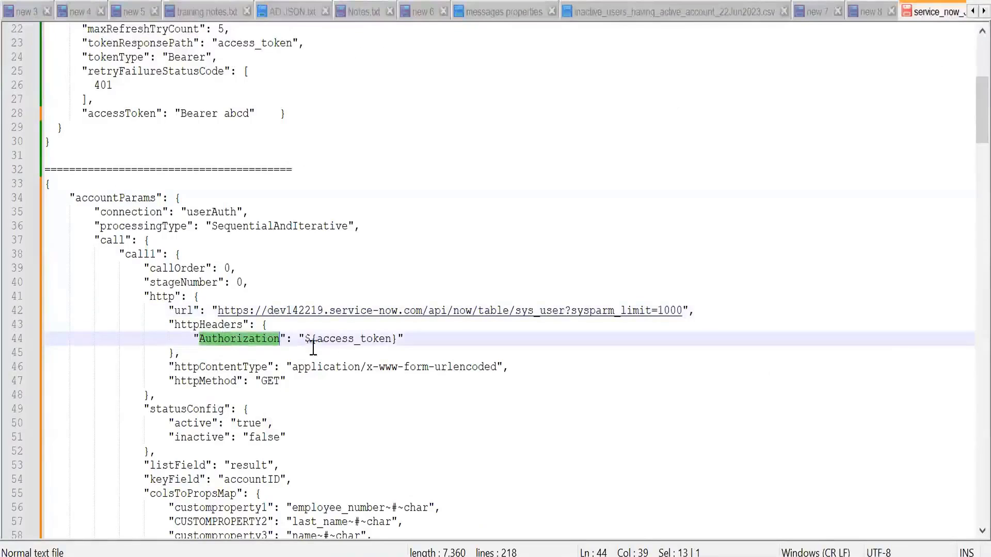
- Check the header names of Postman's getUserdetails request, and try renaming the httpContentType key on line 46 of accountParams to Accept
left_click(227, 369)
double_click(227, 368)
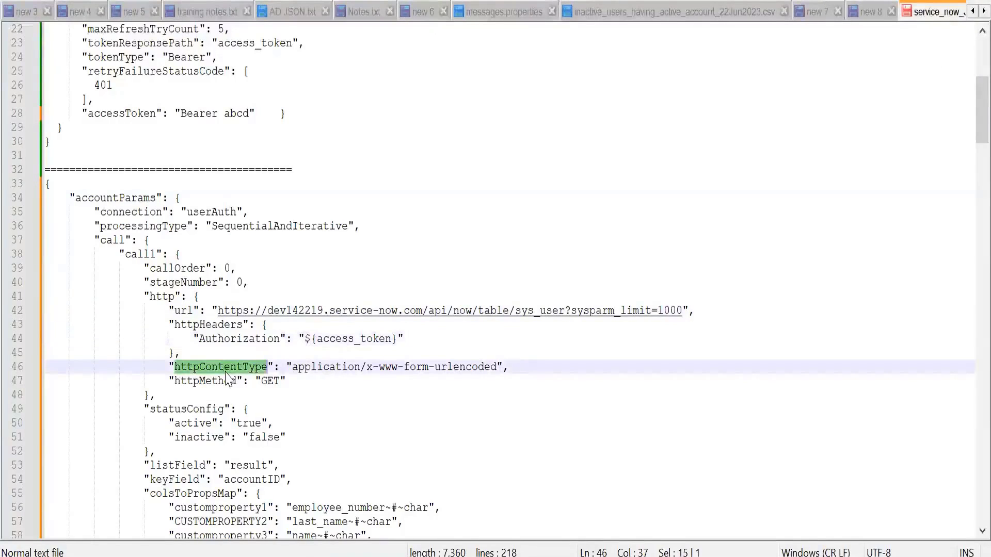
key("alt+Tab")
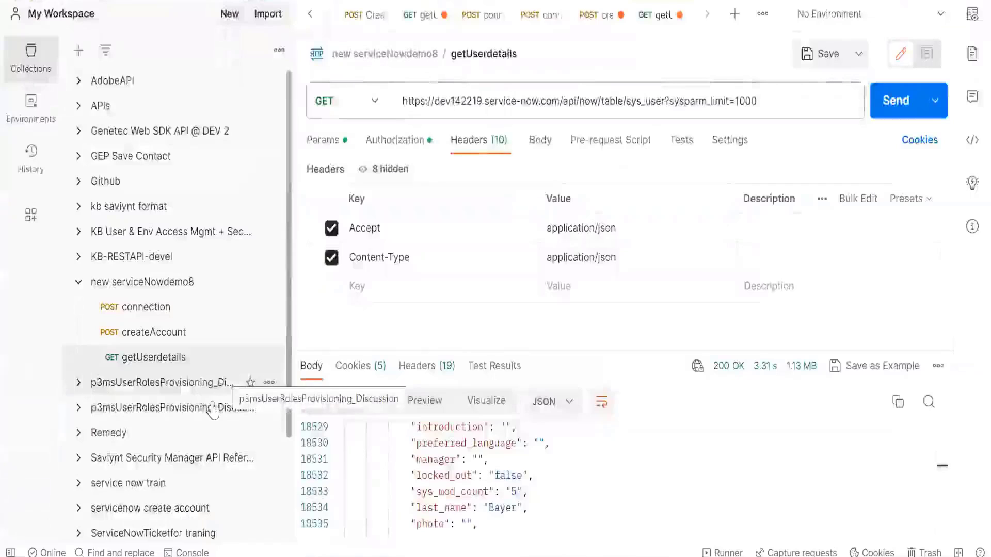
key("alt+Tab")
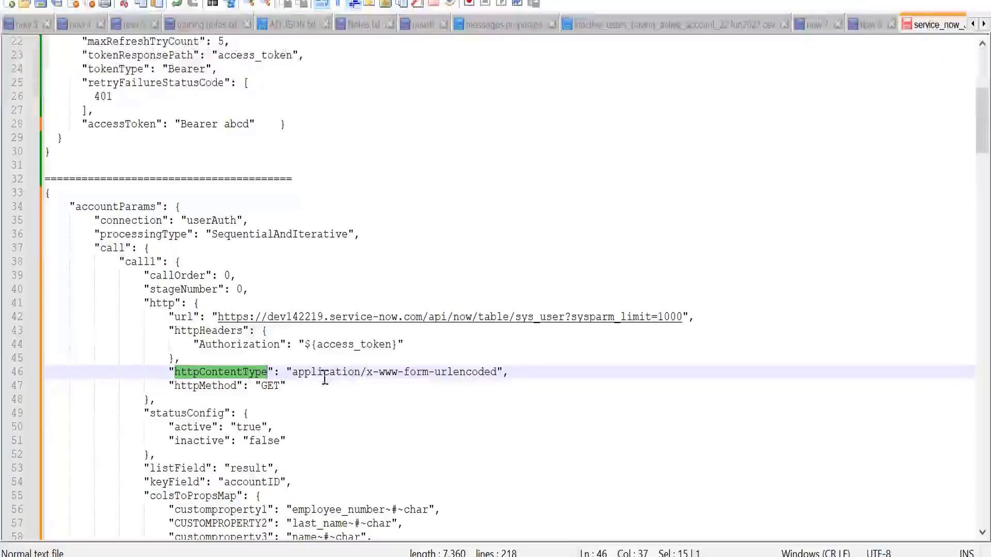
key("alt+Tab")
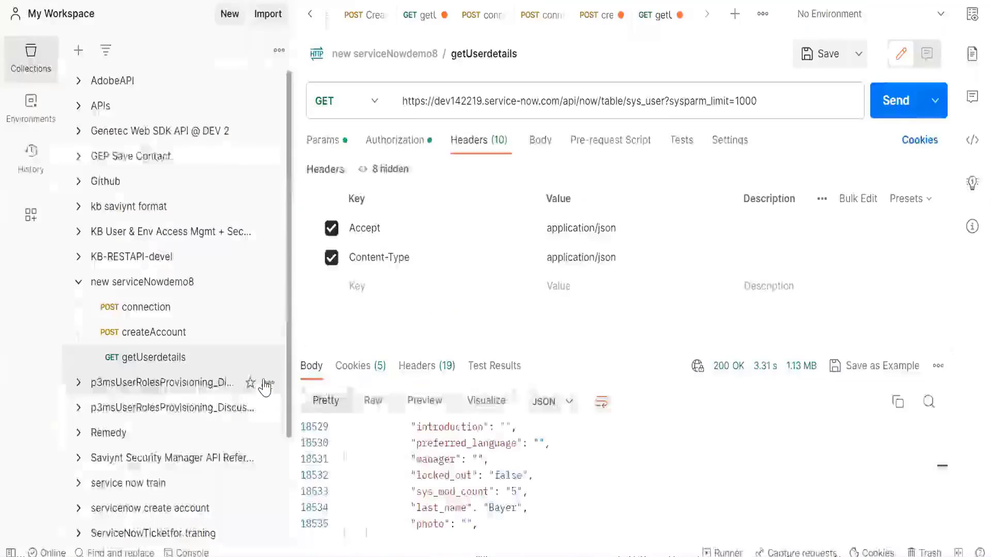
key("alt+Tab")
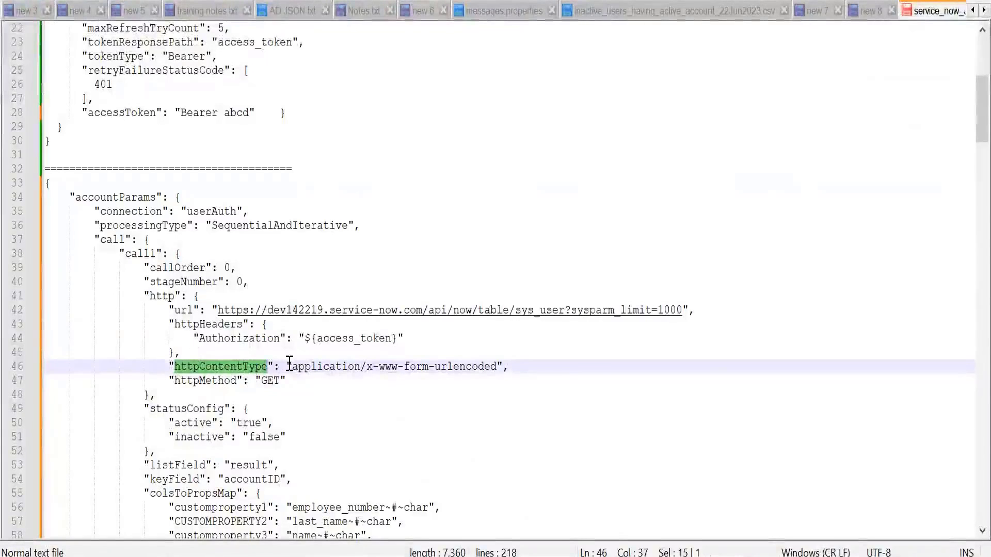
type("Accept")
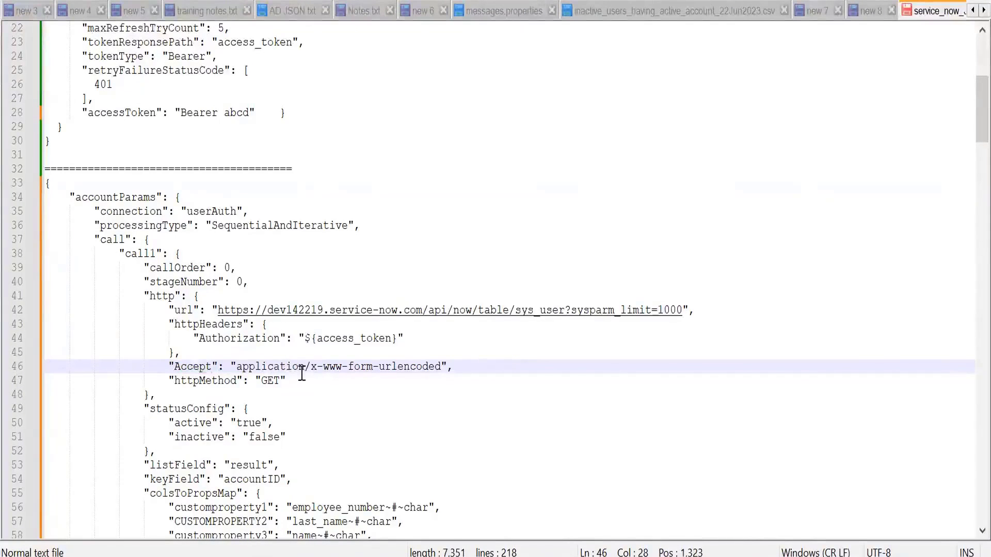
- Try replacing the value on line 46 with application/json, copied from the Accept header of Postman's getUserdetails request
key("alt+Tab")
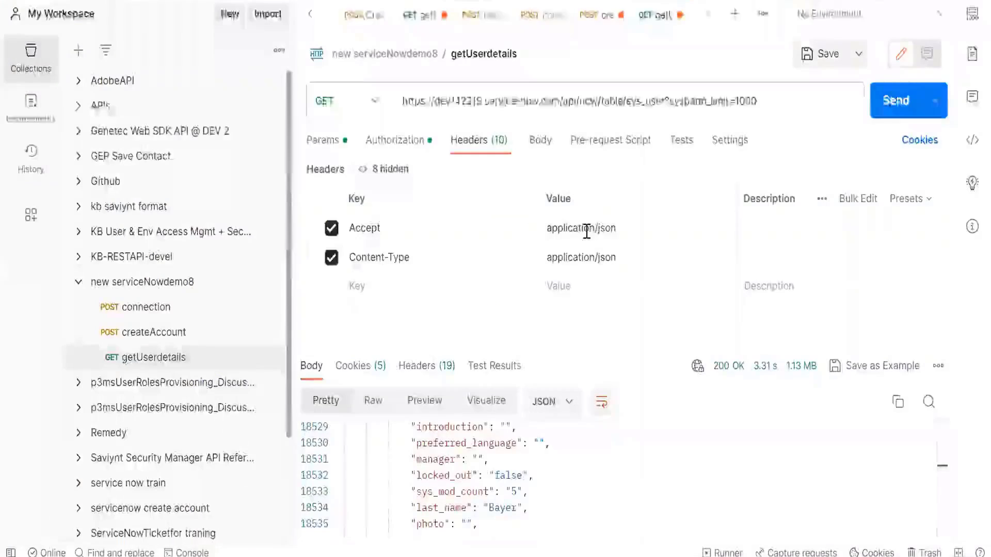
triple_click(587, 228)
key("ctrl+c")
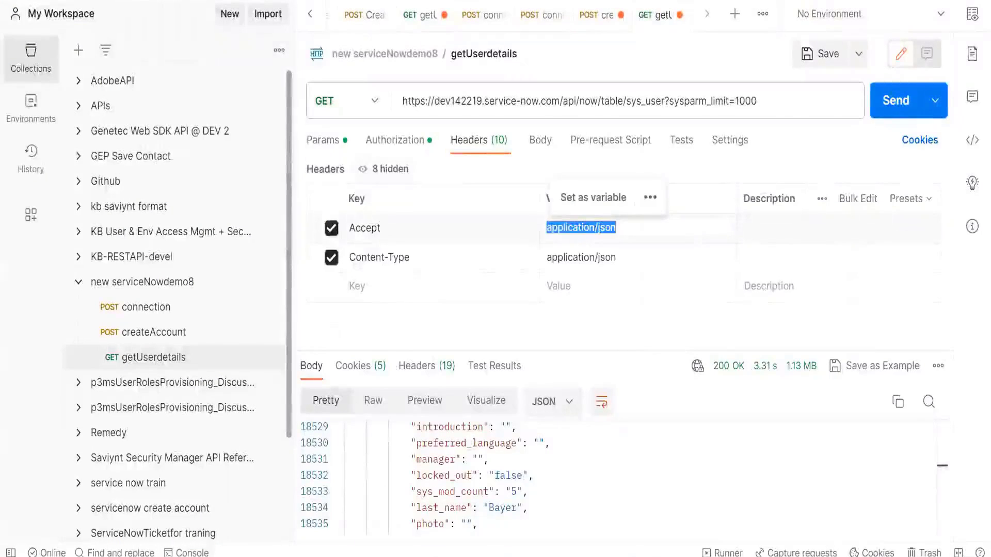
key("alt+Tab")
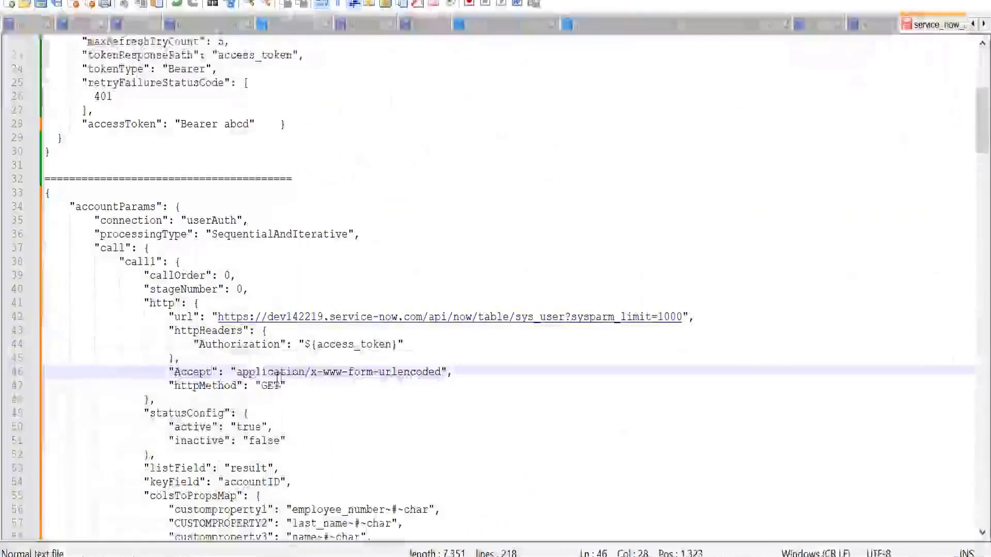
left_click_drag(238, 371, 442, 372)
key("ctrl+v")
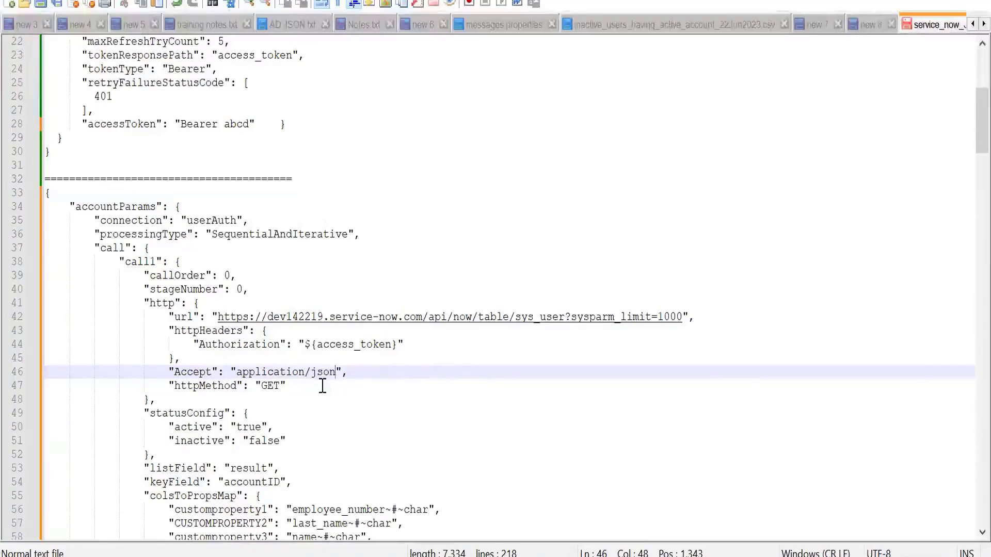
- Copy the Content-Type header name from Postman's getUserdetails request and return to the text editor
key("alt+Tab")
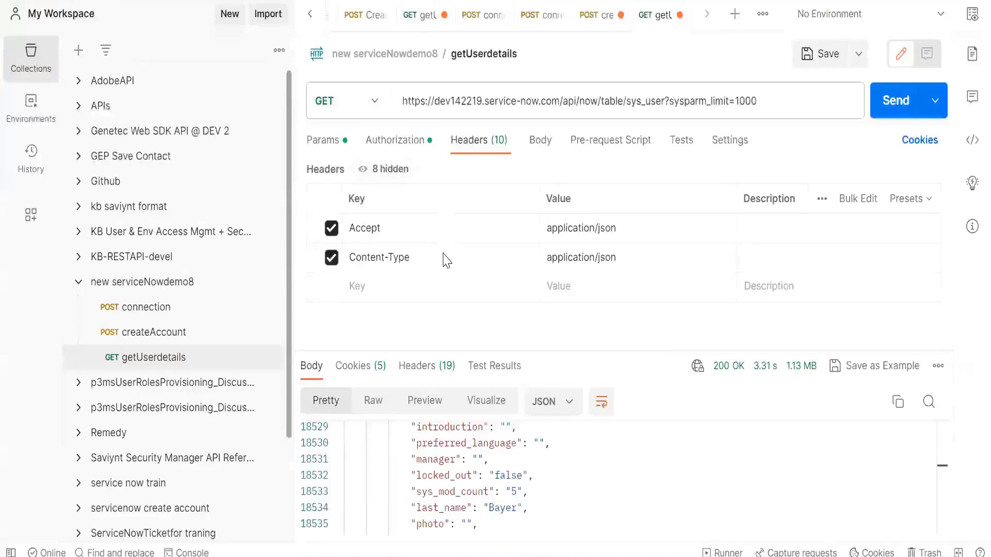
double_click(442, 254)
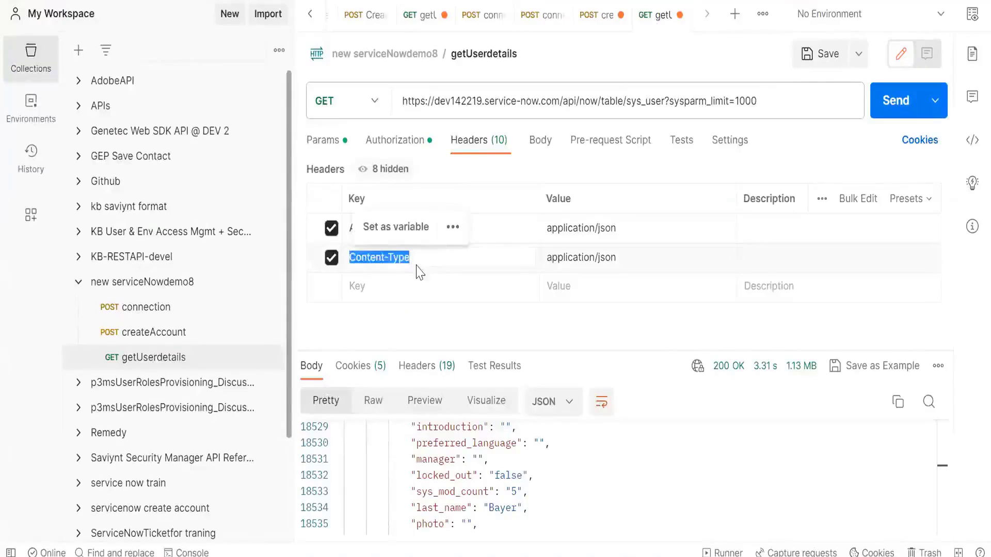
key("alt+Tab")
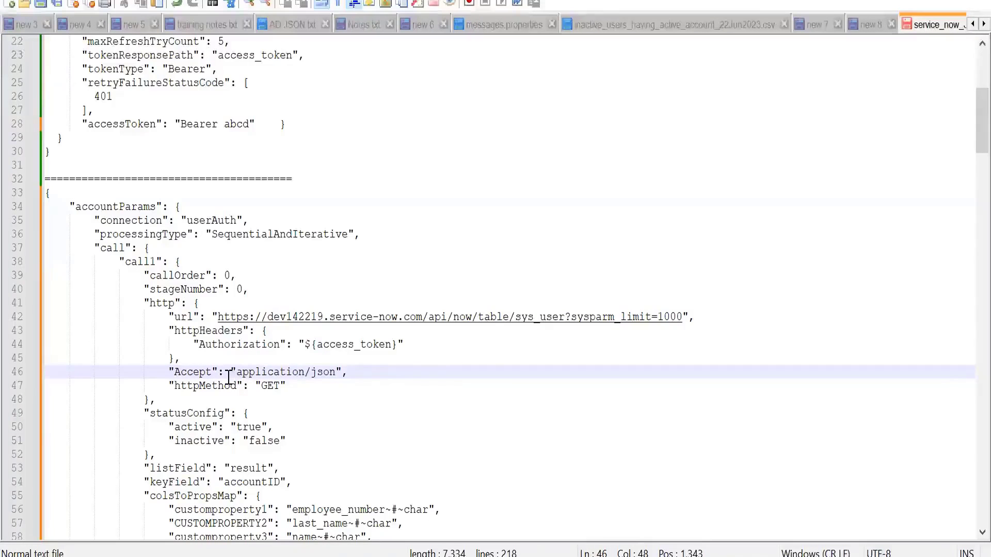
- Undo the edits on line 46 back to the httpContentType entry with application/x-www-form-urlencoded
key("BackSpace")
key("BackSpace")
key("BackSpace")
key("BackSpace")
type("x-www-form-urlencoded")
key("ctrl+z")
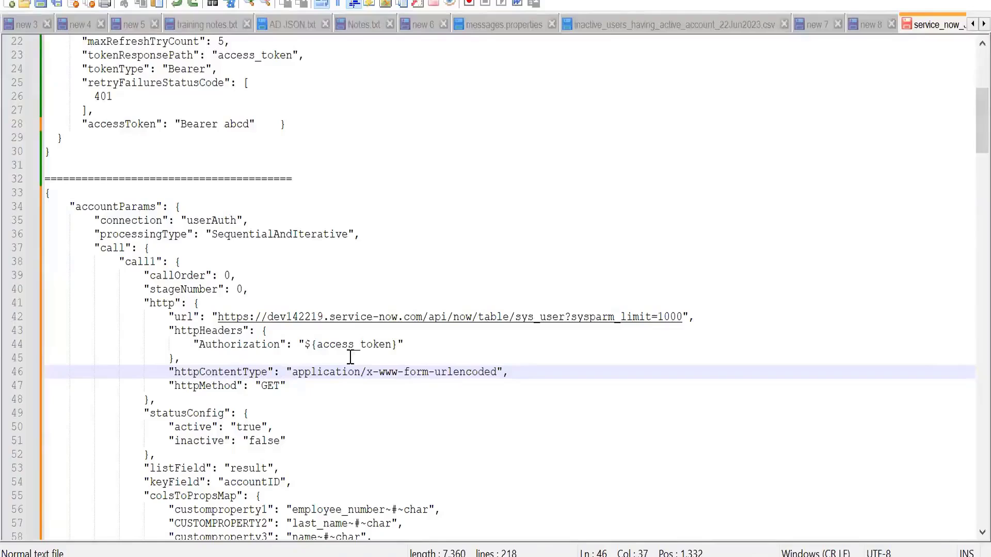
- Add a Content-Type key with an empty quoted value on a new line below Authorization in call1's httpHeaders
left_click(408, 344)
type(",")
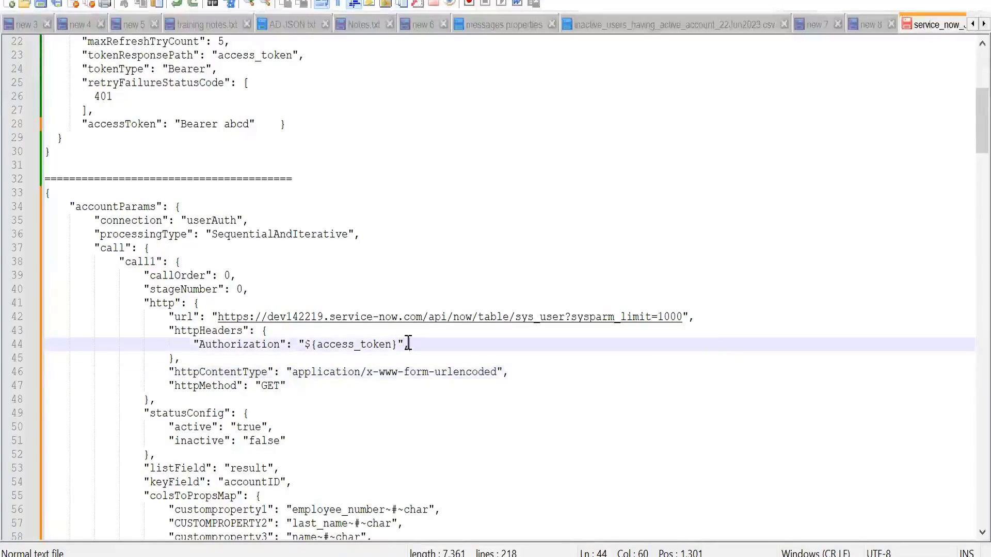
key("Return")
type("\"")
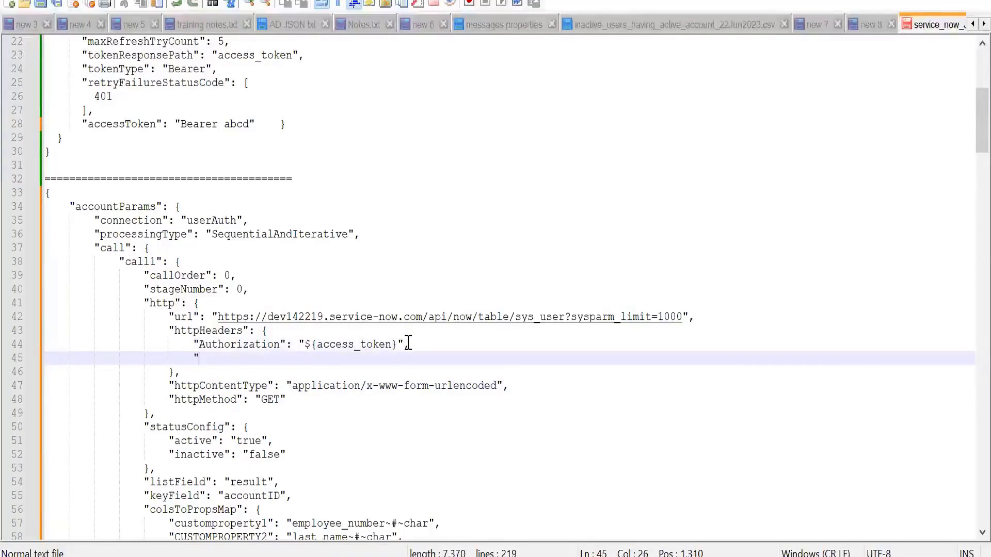
type("\"")
key("Left")
type("Content-Type")
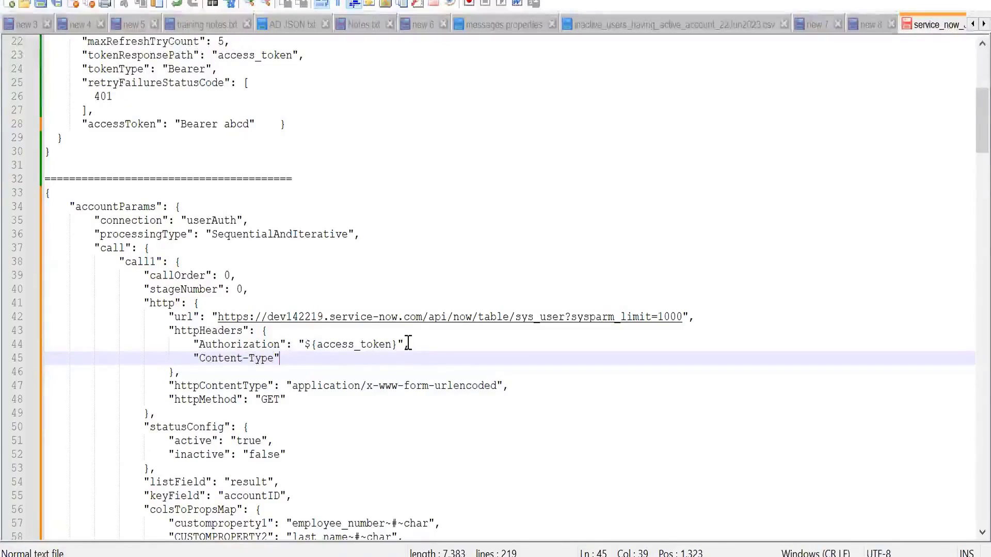
type(": \"\"")
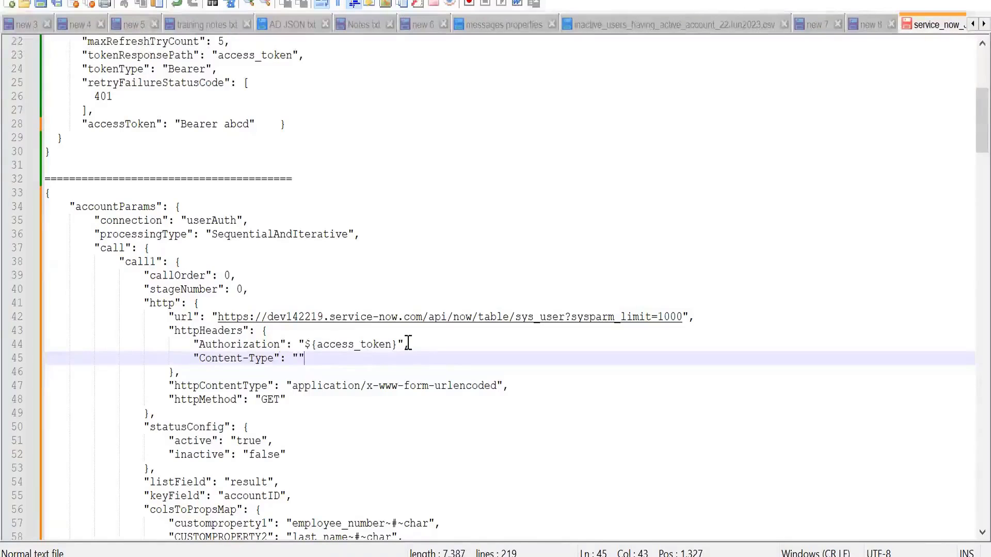
- Set the new Content-Type header's value to application/json, copied from the getUserdetails headers in Postman
key("alt+Tab")
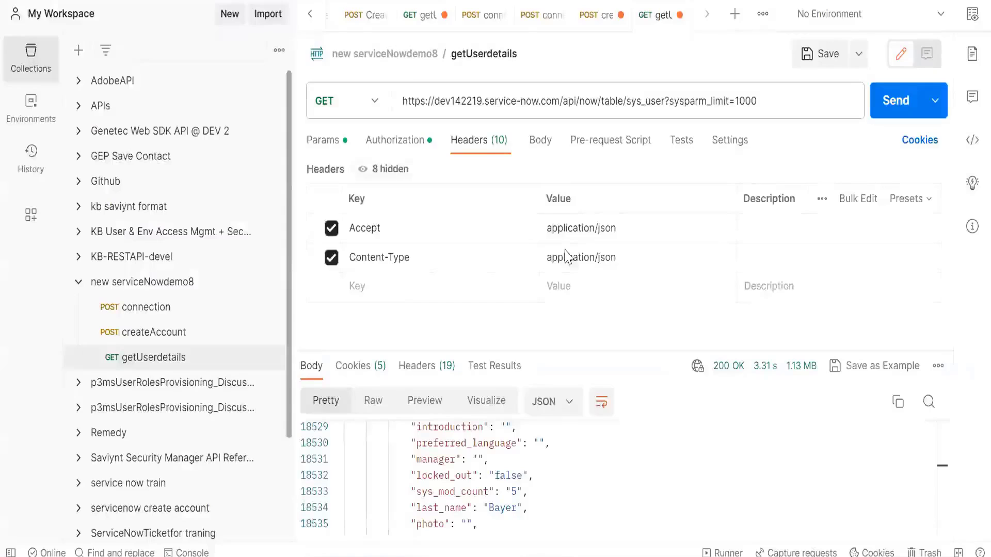
key("ctrl+a")
key("ctrl+c")
key("alt+Tab")
key("ctrl+v")
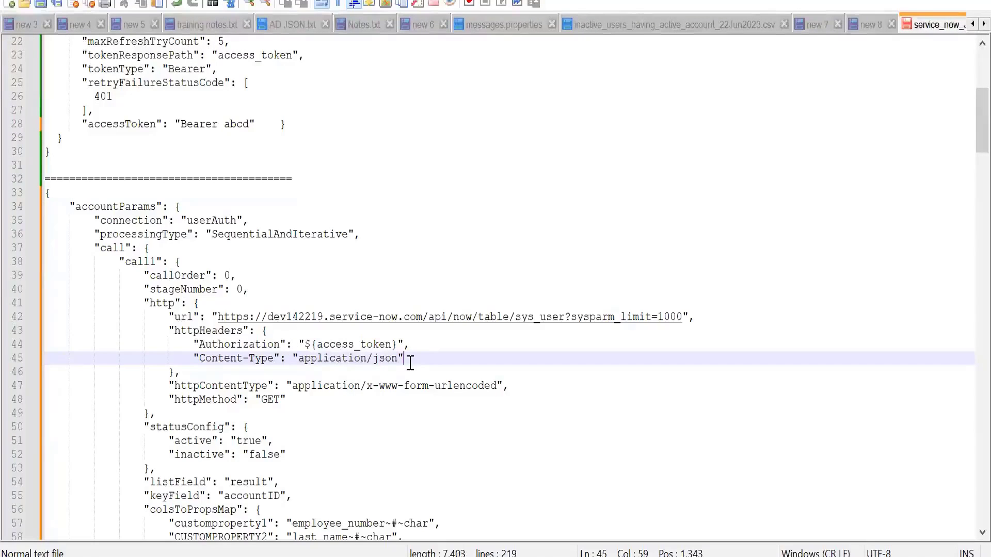
- Add an Accept key, copied from Postman's header list, with an empty quoted value below Content-Type in call1's httpHeaders
key("Return")
key("alt+Tab")
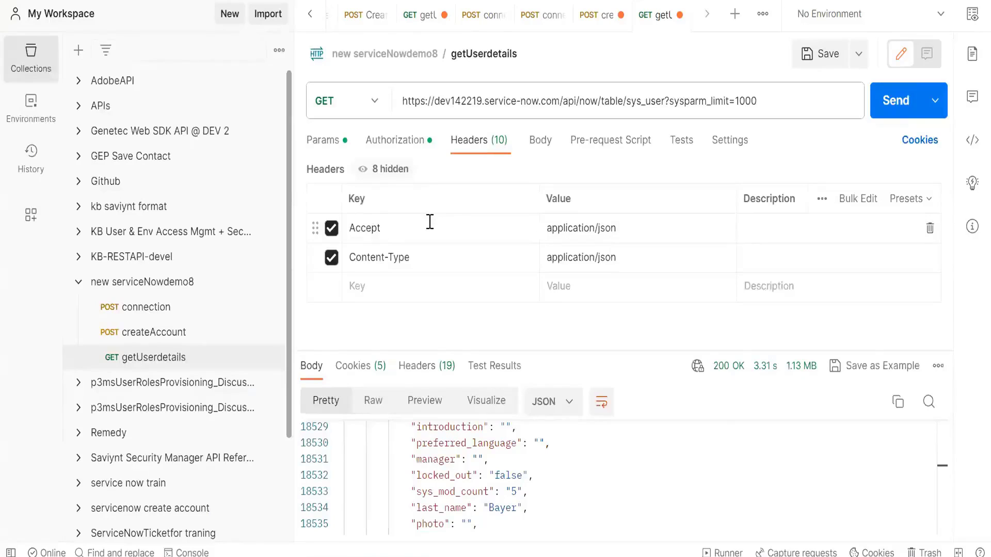
left_click(429, 221)
double_click(428, 221)
key("ctrl+c")
key("alt+Tab")
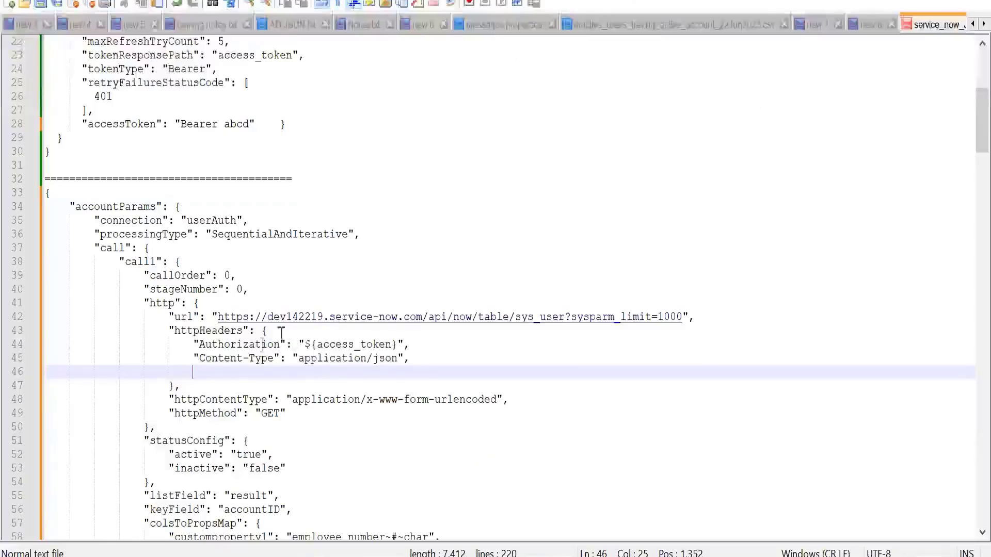
type("\"\"")
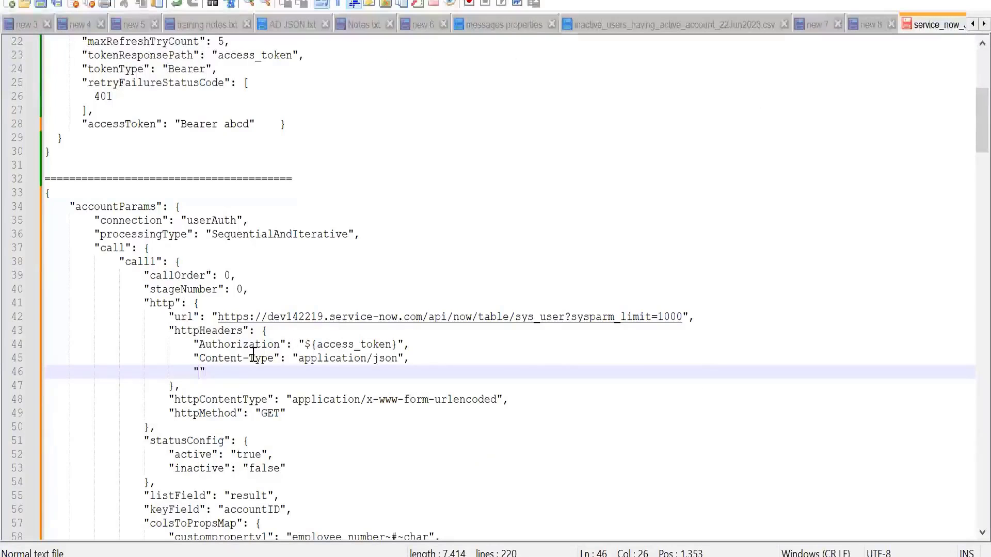
key("ctrl+v")
type(": \"\"")
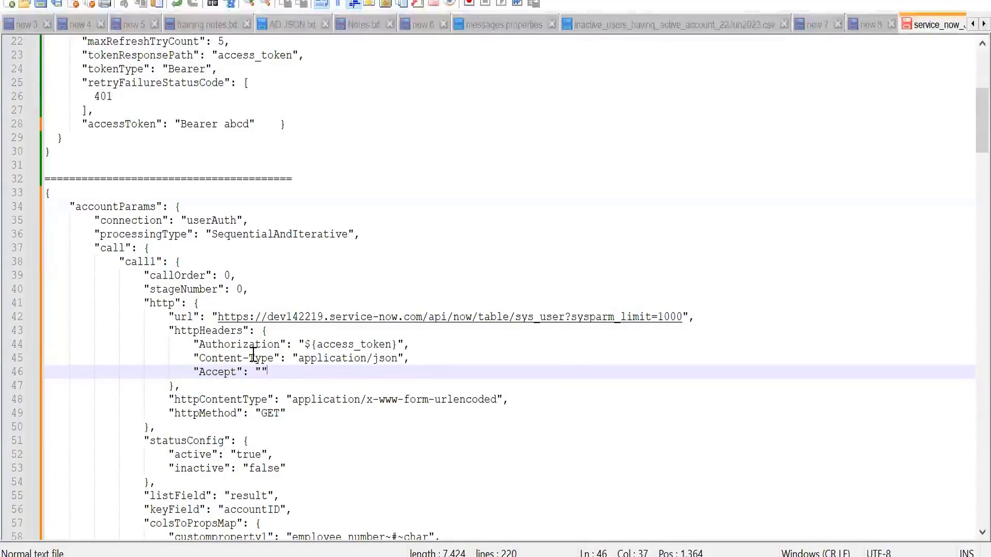
- Set the Accept header's value to application/json, copied from the getUserdetails request in Postman
key("alt+Tab")
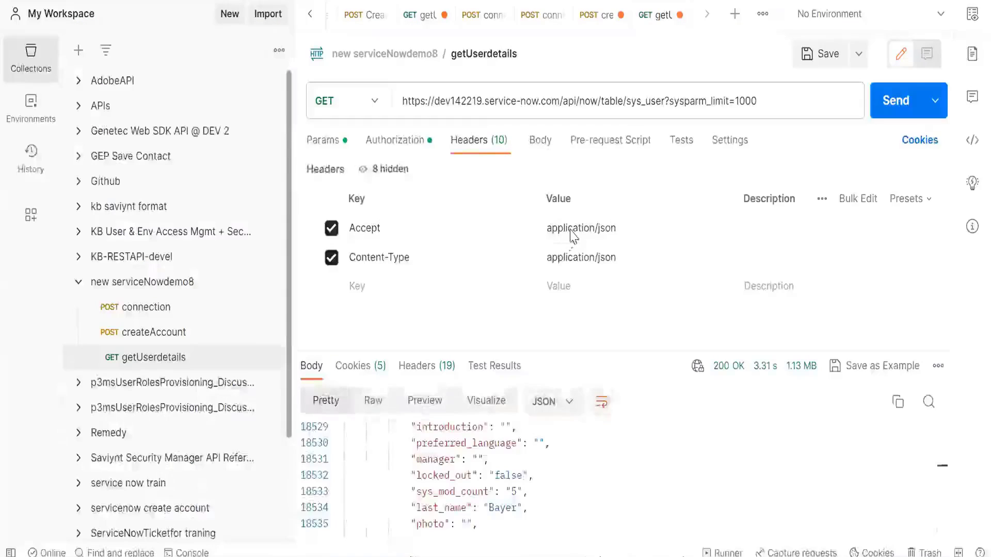
left_click(572, 228)
key("ctrl+a")
key("ctrl+c")
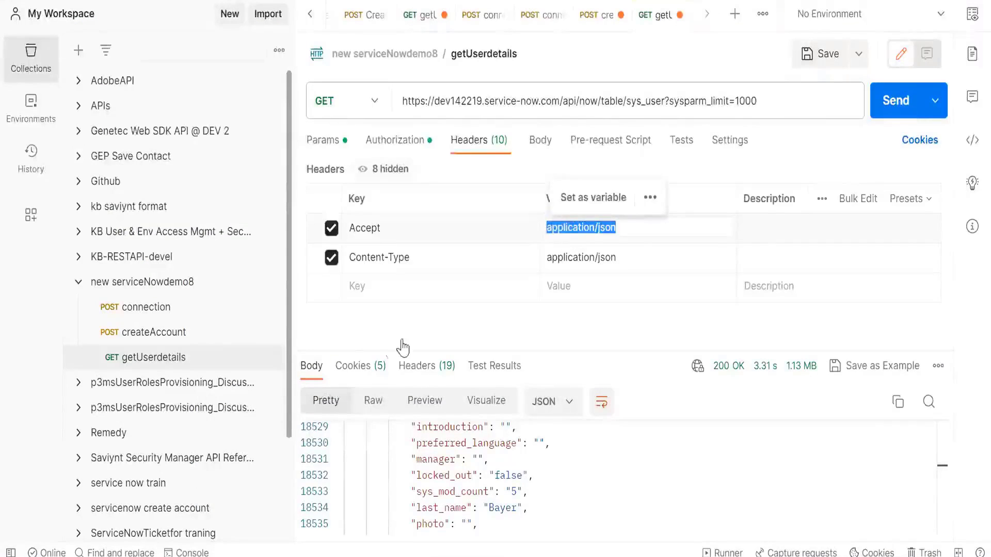
key("alt+Tab")
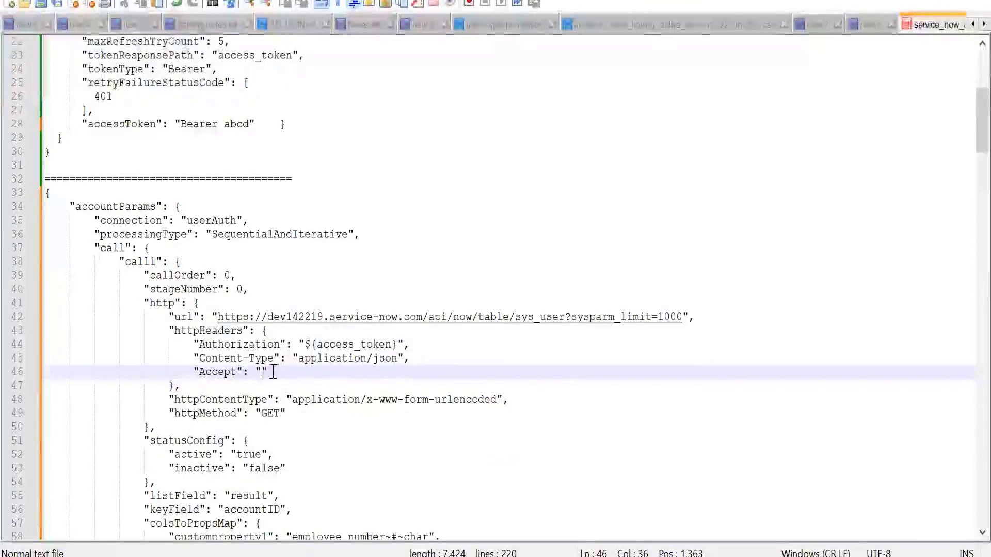
key("ctrl+v")
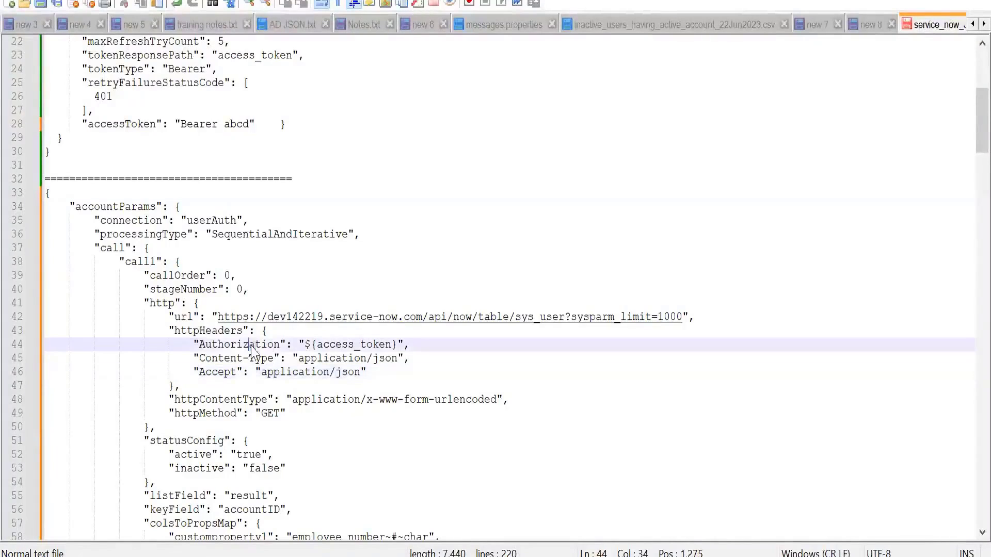
- Compare call1's Authorization header and the authentications block with Postman's connection request and the authorization settings of getUserdetails
double_click(253, 346)
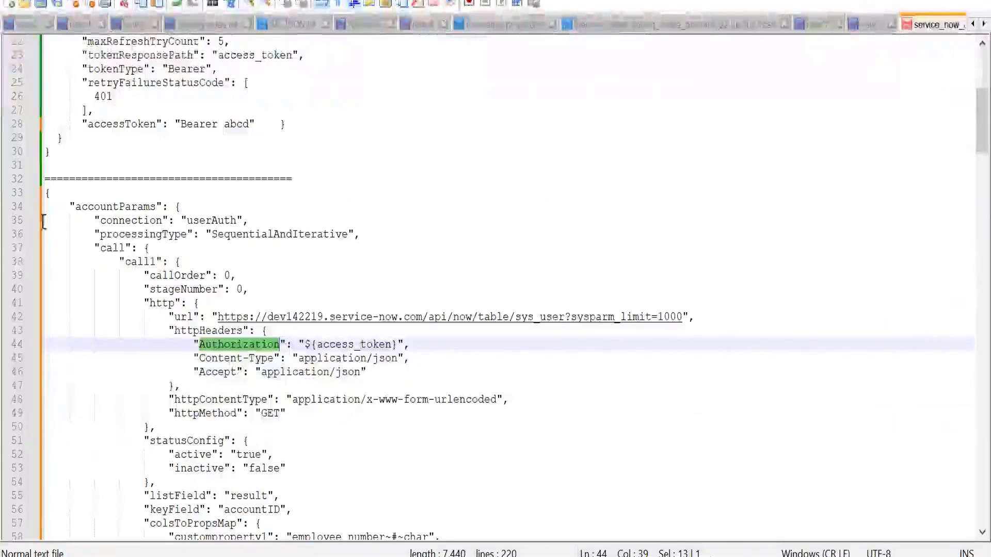
left_click_drag(46, 193, 44, 208)
left_click_drag(82, 271, 175, 468)
left_click(294, 429)
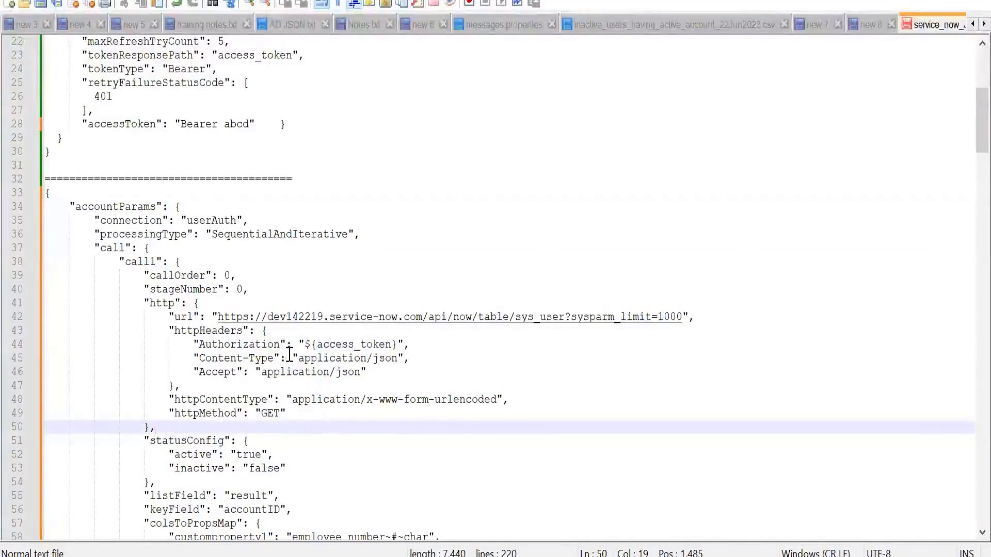
scroll(198, 271, "up", 4)
scroll(198, 271, "up", 3)
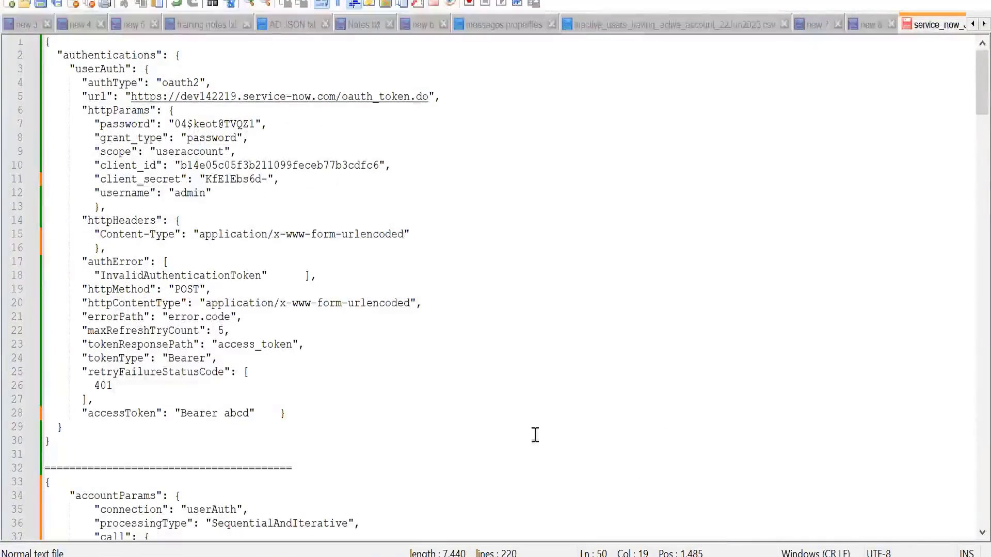
key("alt+Tab")
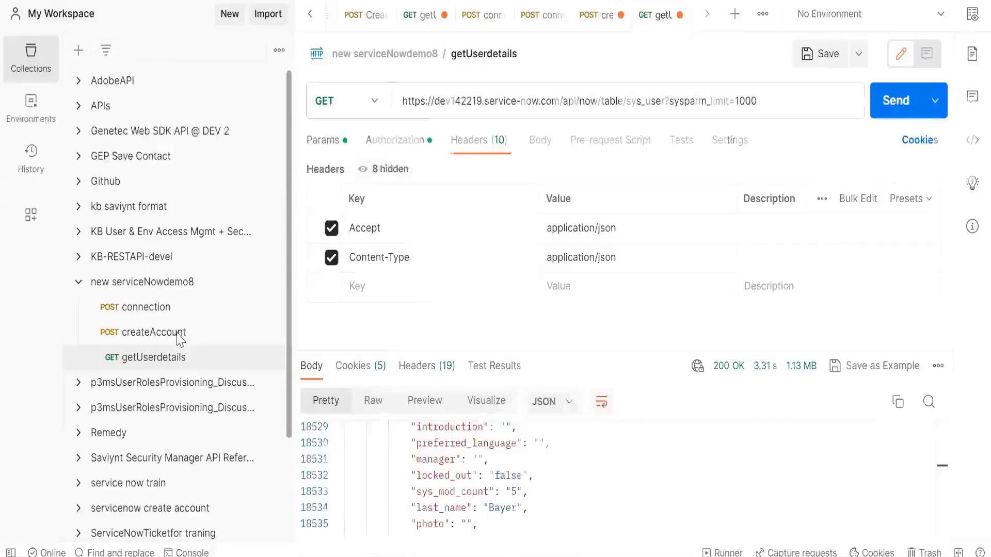
left_click(162, 310)
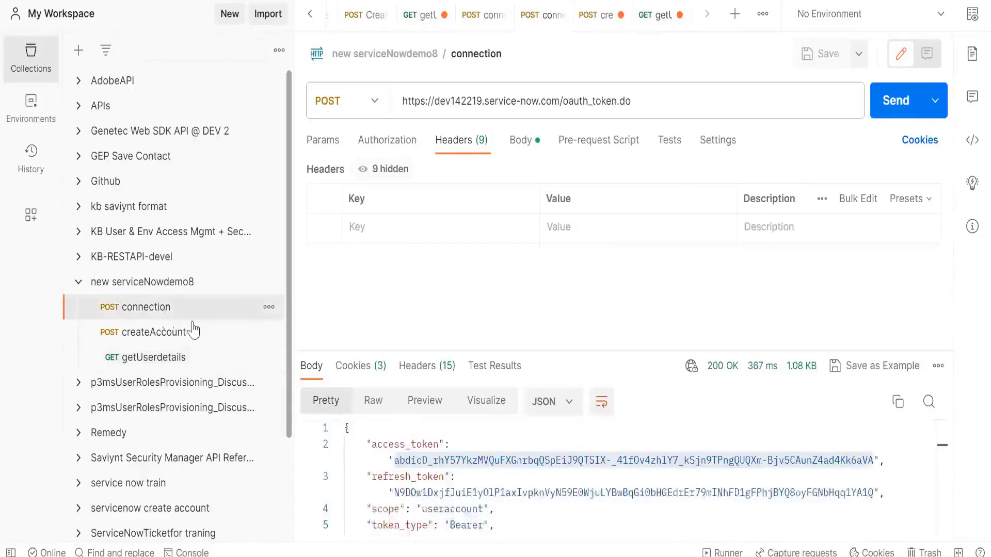
left_click(160, 361)
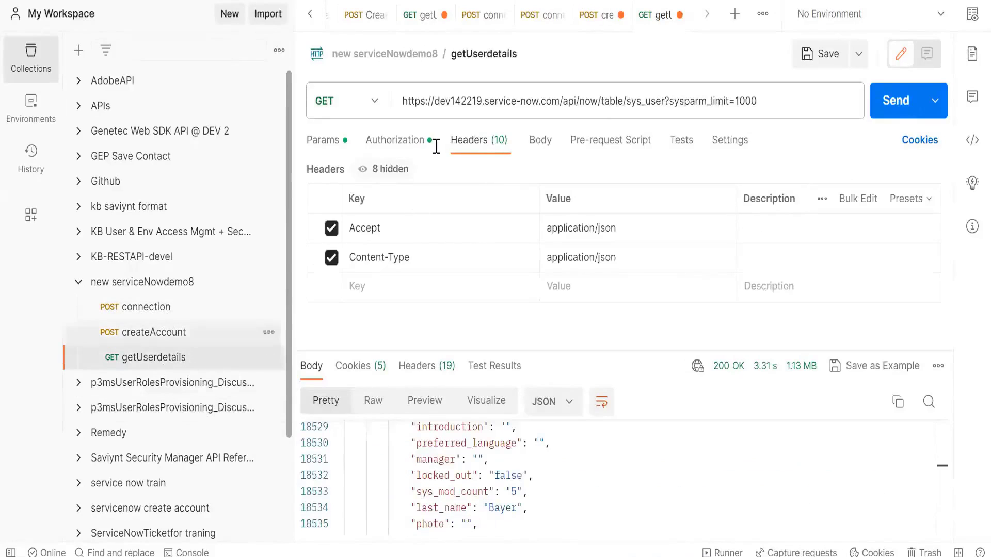
left_click(413, 139)
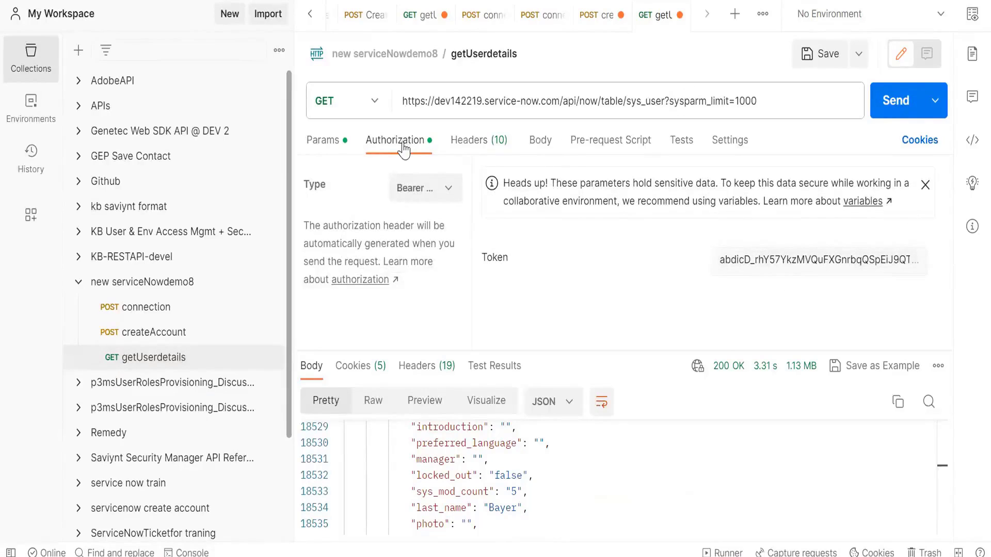
- Copy and clear the bearer token of getUserdetails, and send the request without any token
left_click(791, 260)
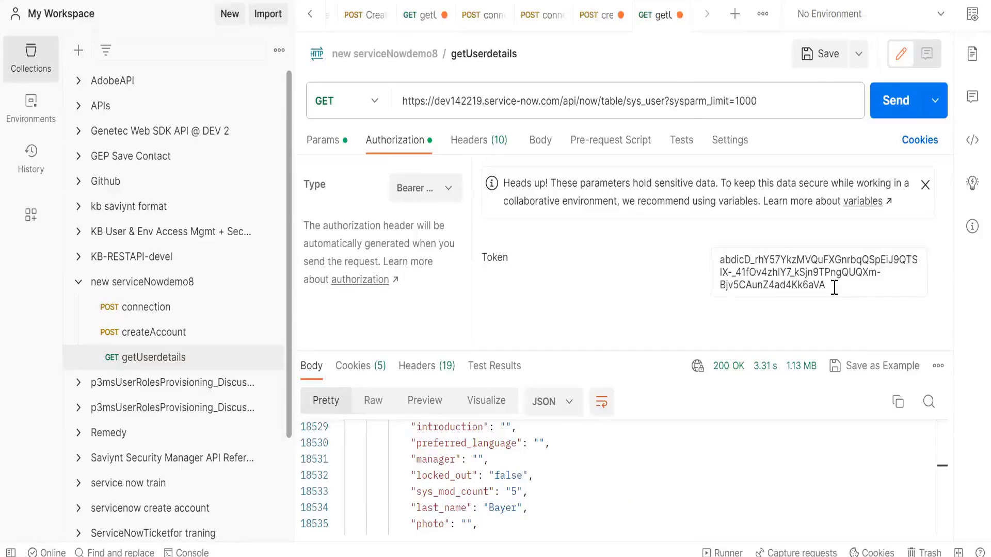
left_click_drag(832, 287, 720, 269)
key("ctrl+c")
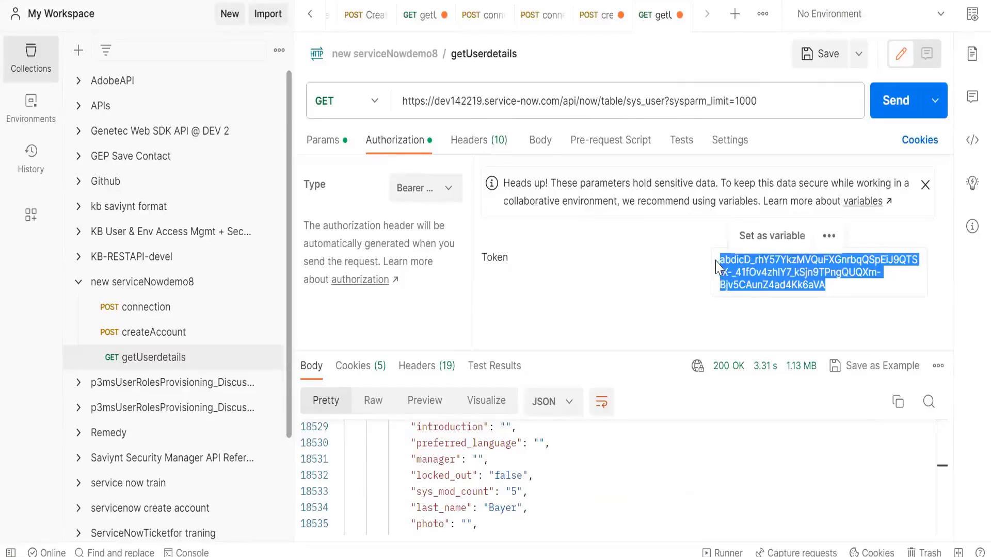
key("BackSpace")
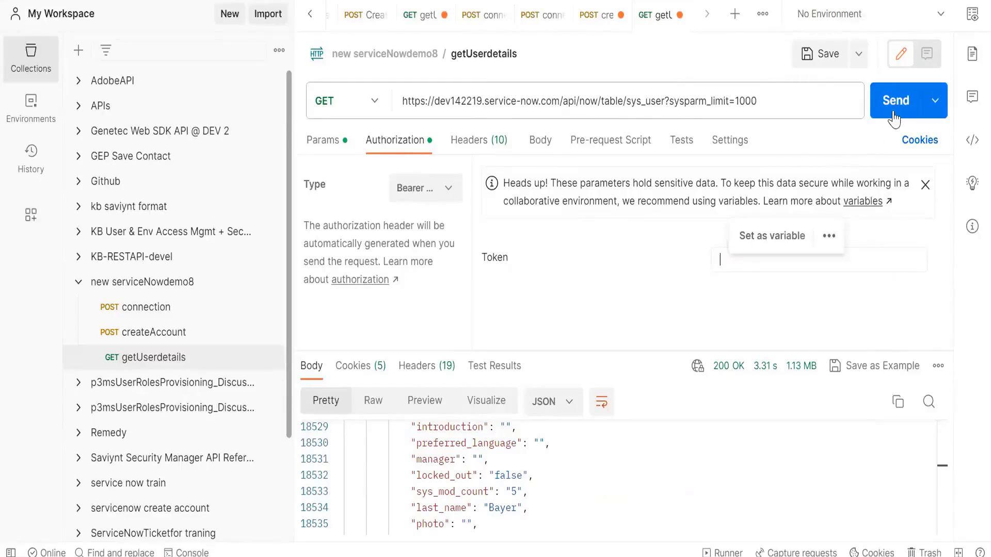
left_click(894, 116)
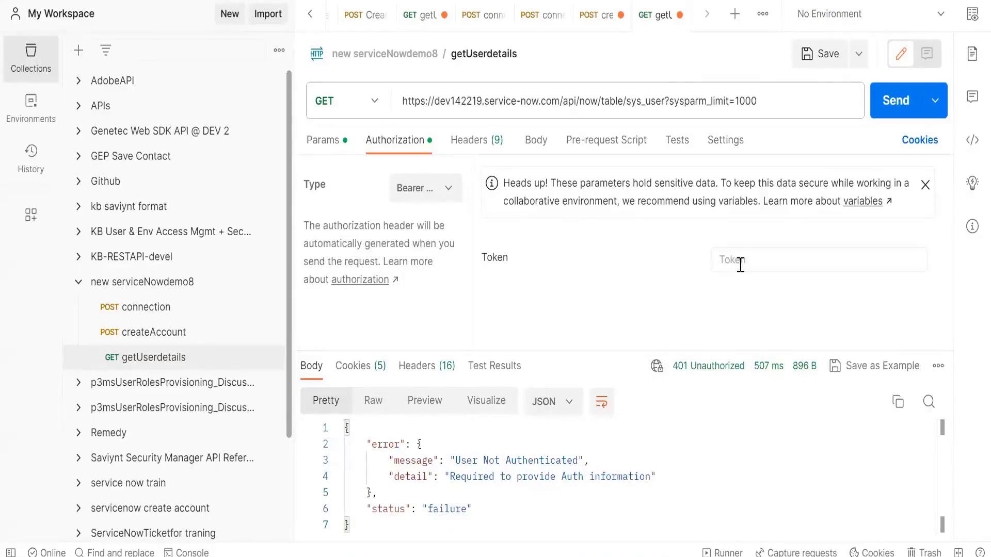
- Paste the copied bearer token back into the authorization settings of getUserdetails and save the request
left_click(740, 265)
key("ctrl+v")
key("ctrl+s")
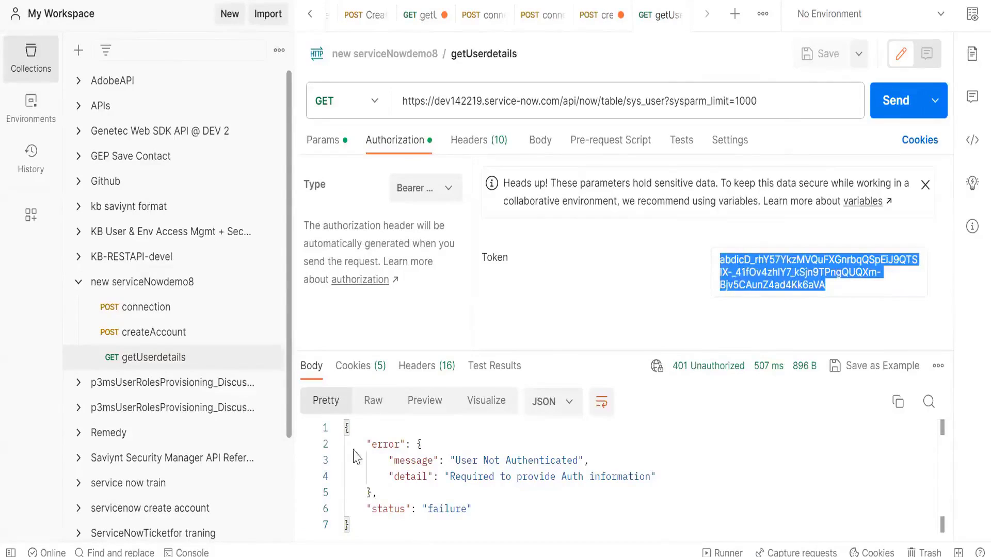
- Switch to the service_now file in Notepad++ and review the authentications block and call1's http settings in accountParams
key("alt+Tab")
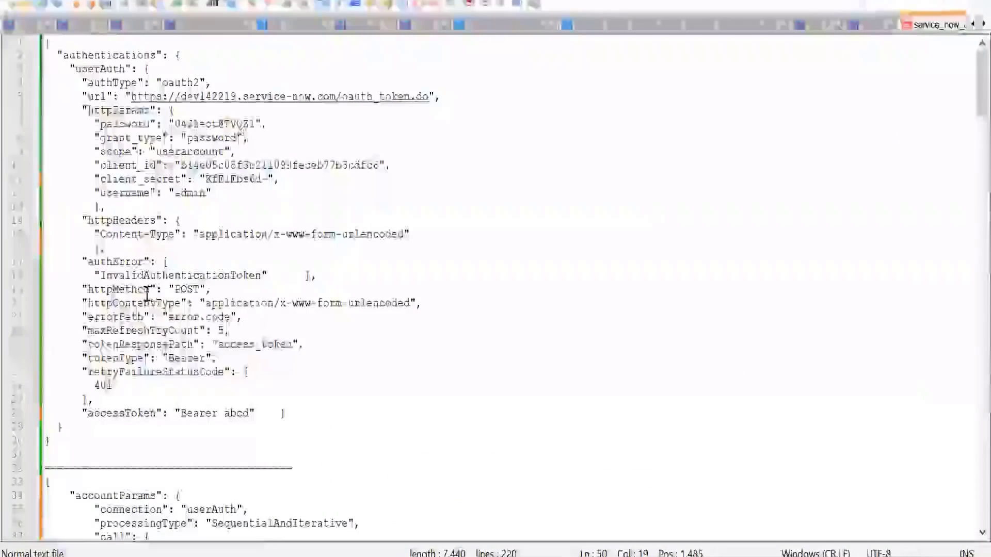
scroll(147, 294, "down", 2)
scroll(147, 294, "down", 5)
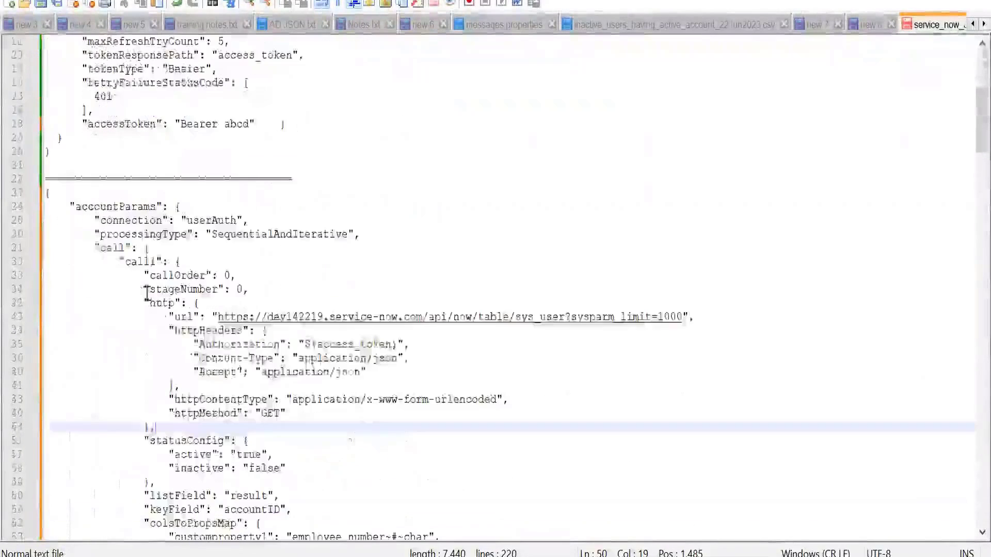
left_click(54, 197)
scroll(129, 408, "down", 6)
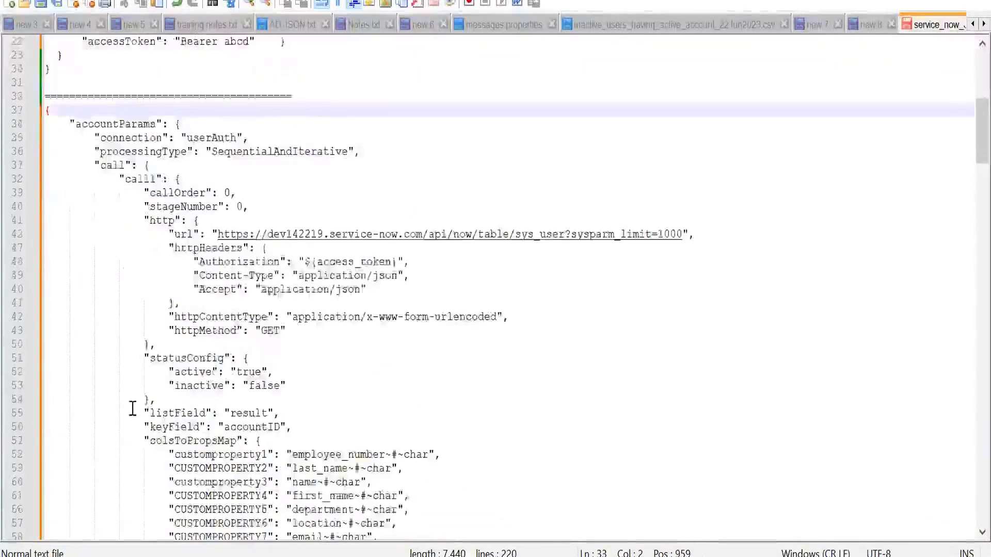
scroll(153, 382, "up", 5)
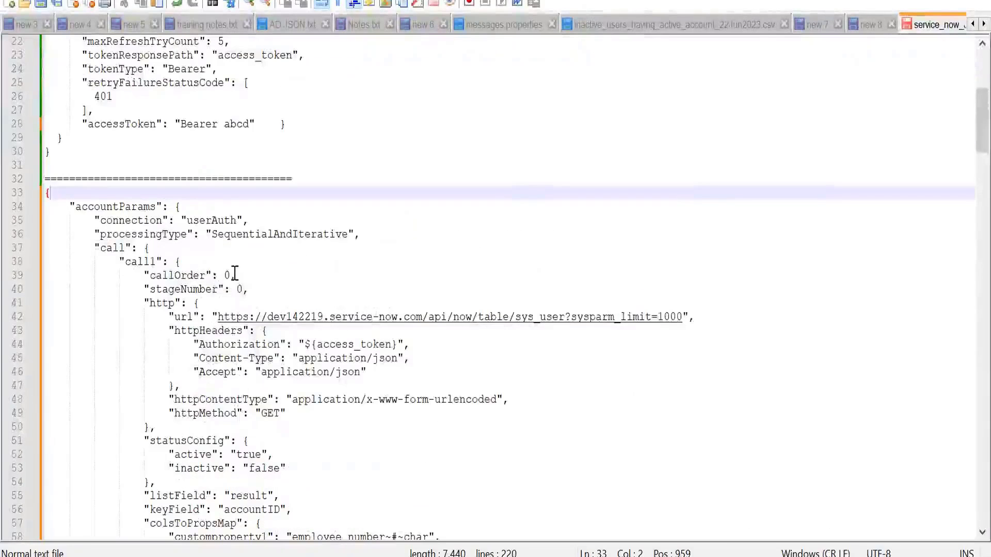
scroll(235, 273, "up", 3)
scroll(235, 273, "up", 1)
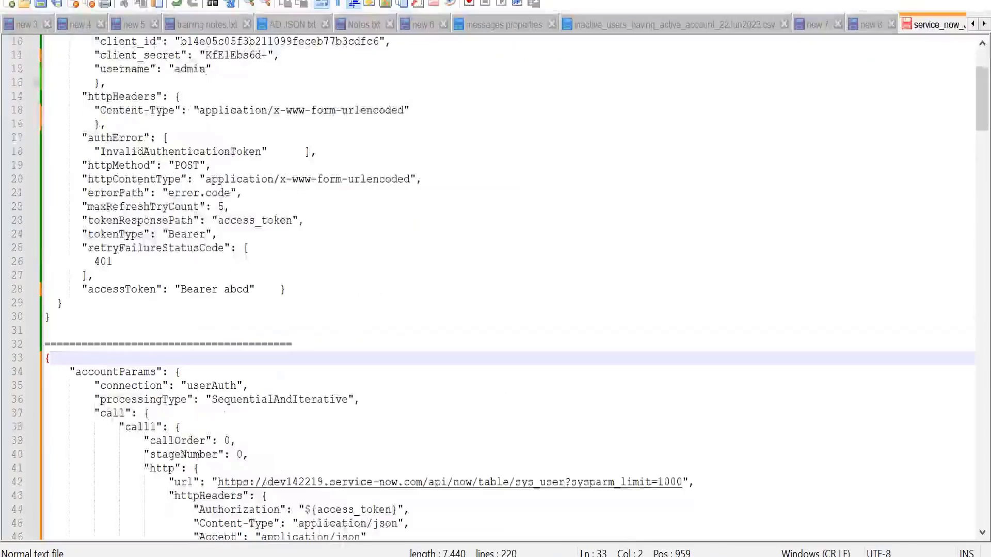
- Compare the bearer token field of getUserdetails in Postman with the authentications block and call1's httpHeaders in the JSON file
key("alt+Tab")
triple_click(752, 271)
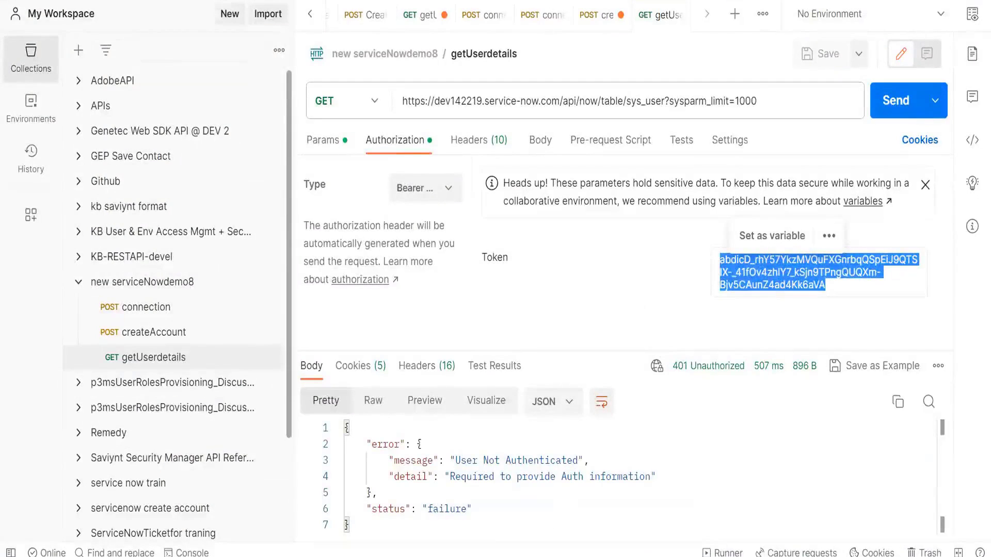
key("alt+Tab")
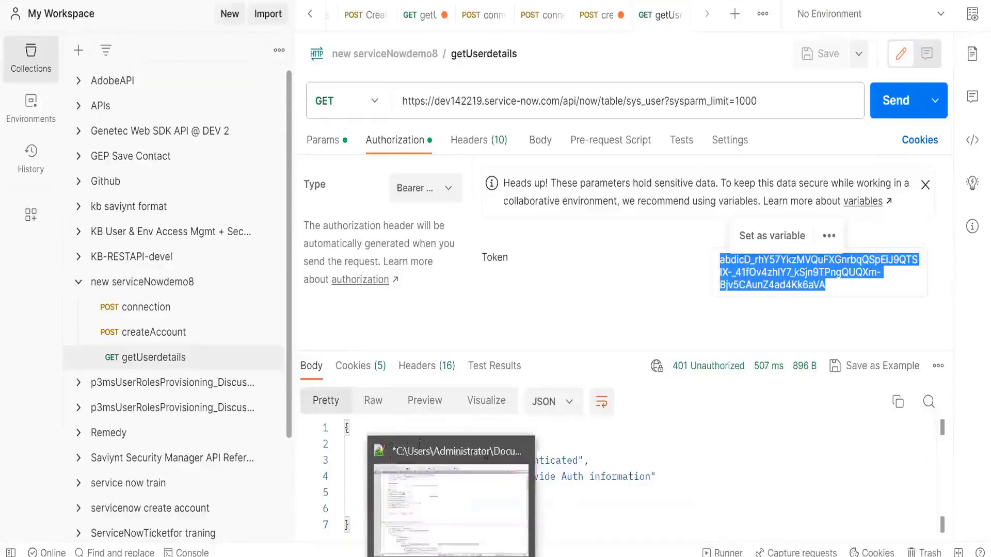
scroll(130, 258, "up", 3)
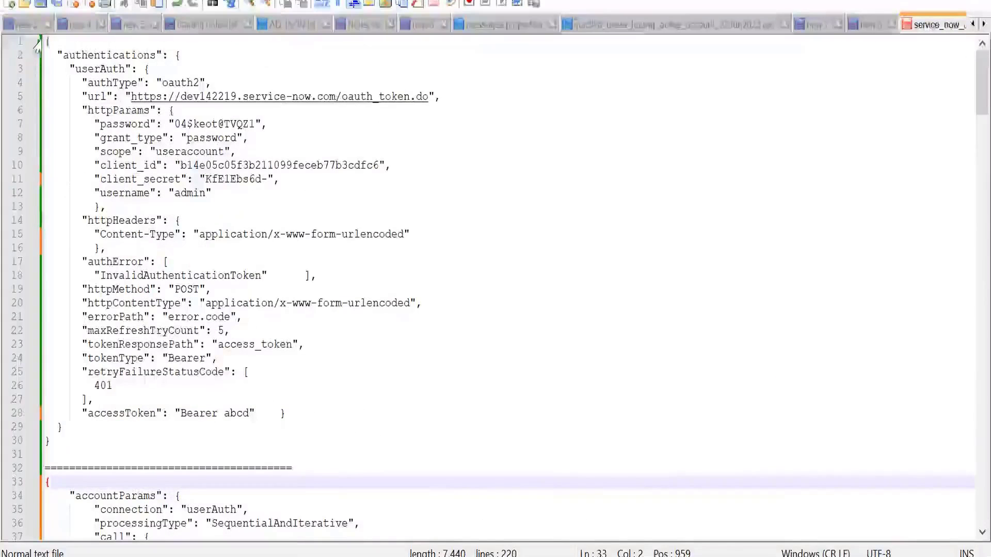
scroll(269, 511, "down", 2)
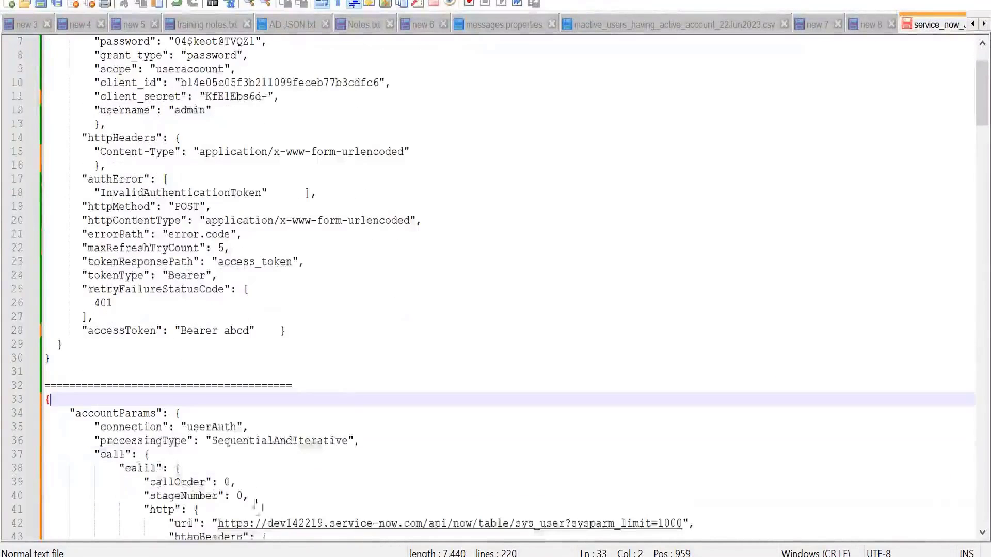
scroll(243, 449, "down", 4)
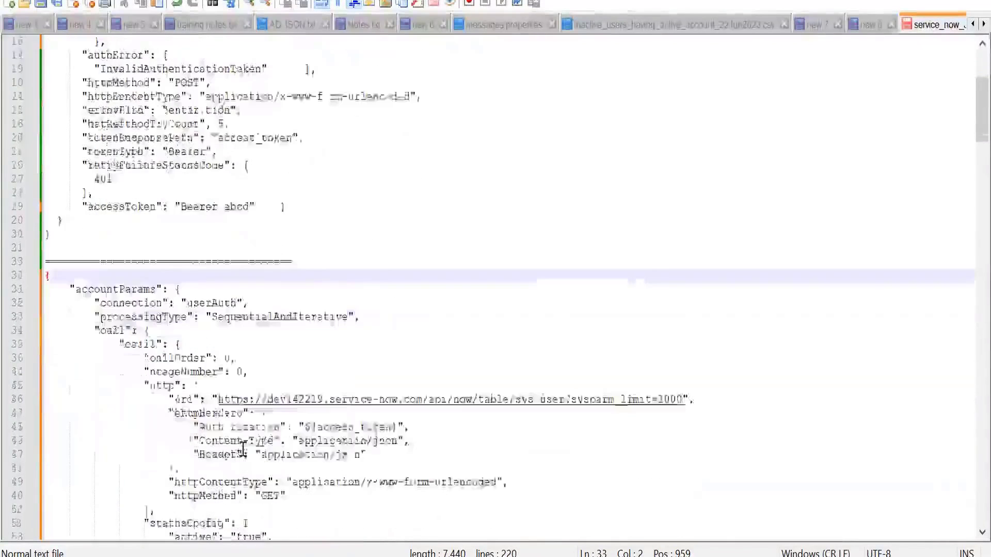
scroll(242, 445, "down", 3)
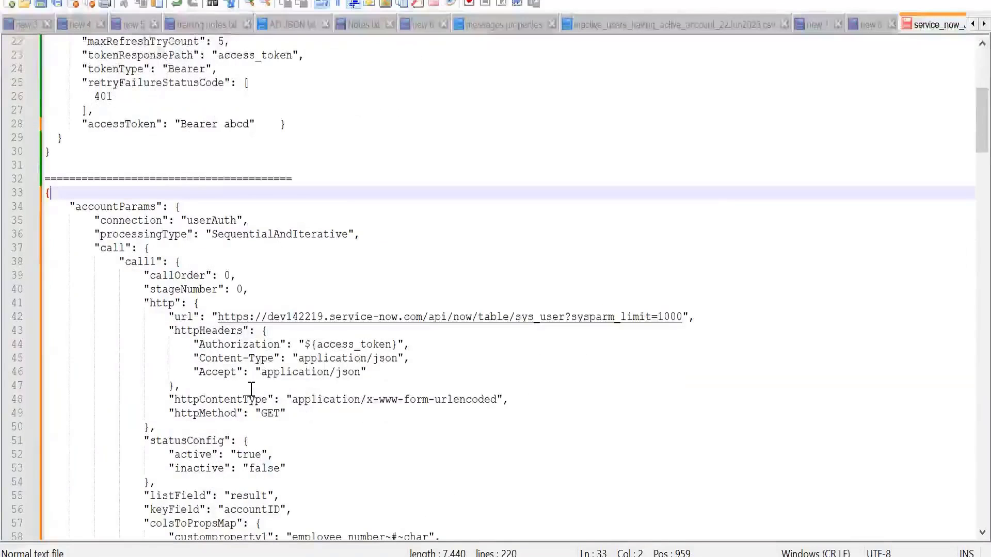
scroll(251, 377, "up", 4)
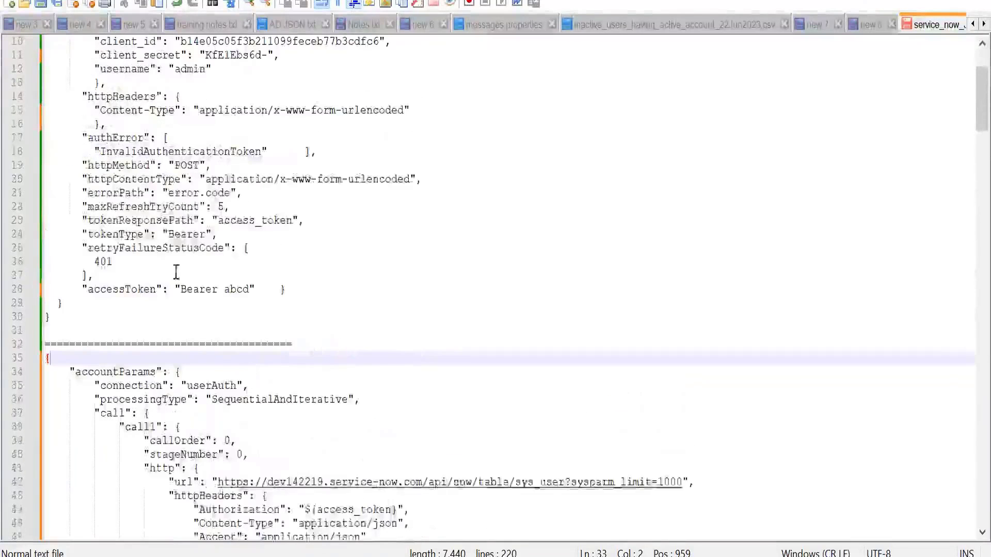
- Trace access_token from tokenResponsePath and the accessToken entry in the authentications block to call1's Authorization header
double_click(168, 222)
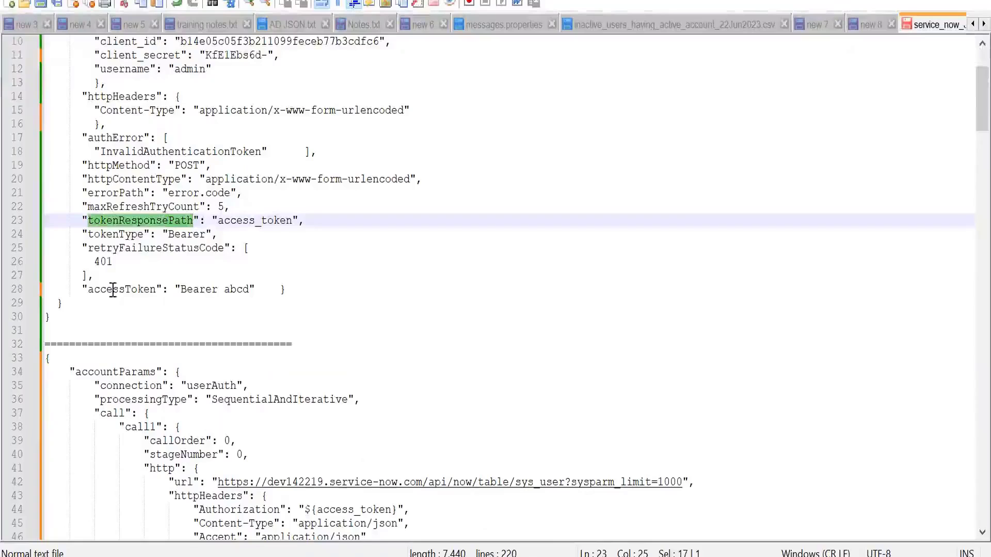
left_click_drag(88, 289, 223, 289)
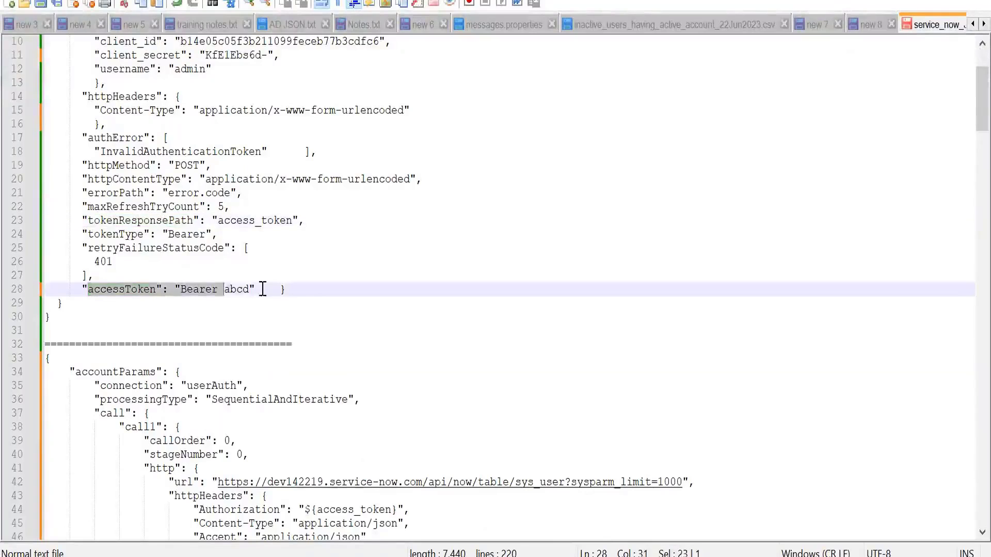
double_click(166, 221)
left_click_drag(218, 222, 293, 223)
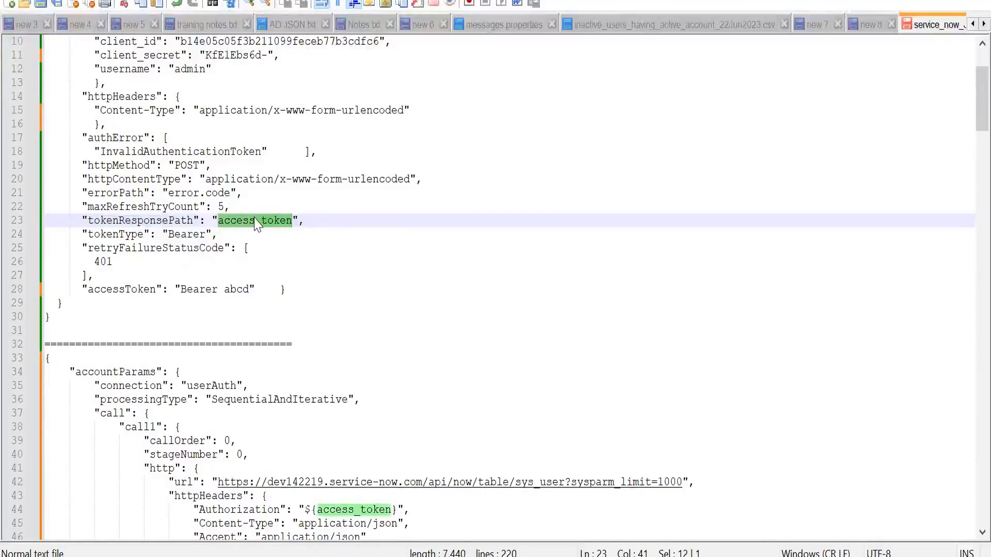
scroll(227, 224, "down", 3)
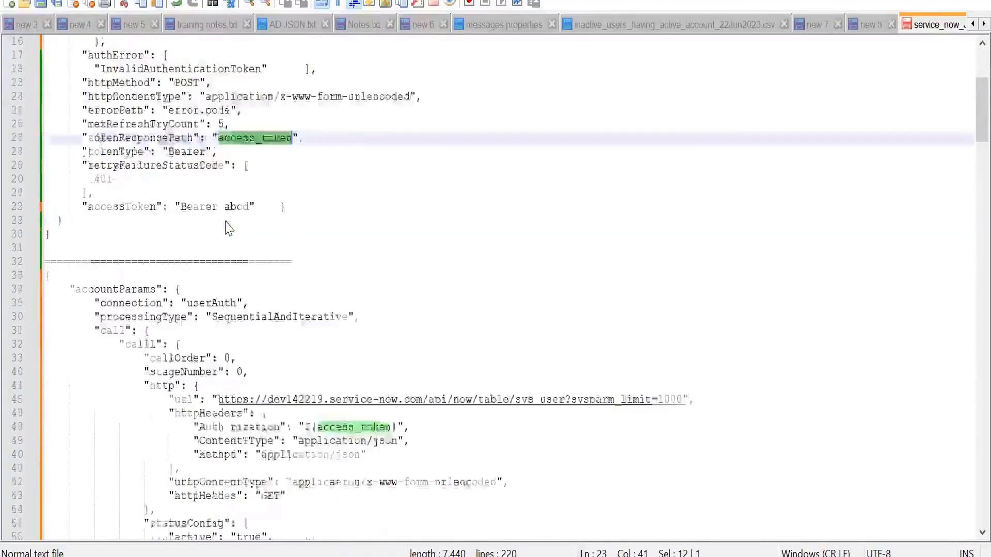
double_click(242, 386)
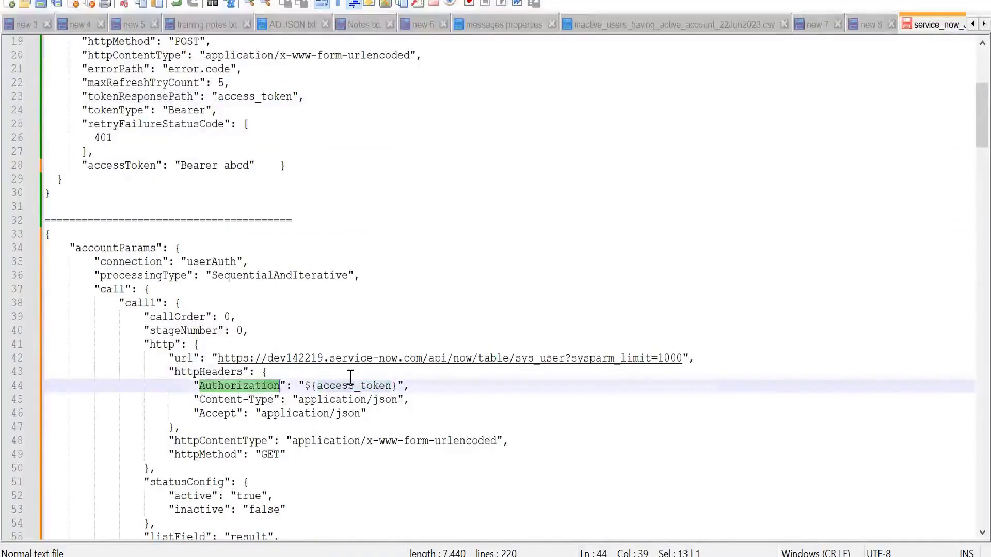
left_click(350, 378)
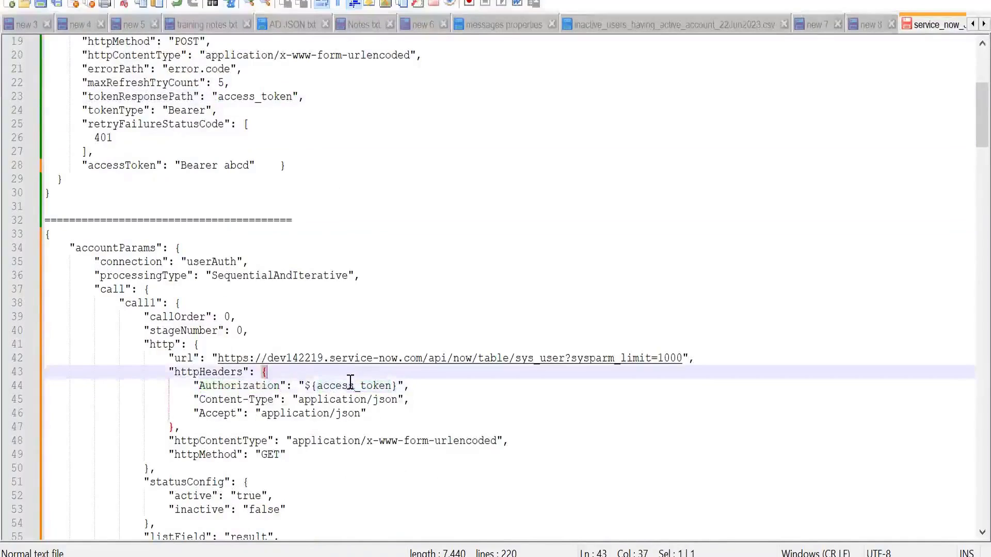
double_click(351, 385)
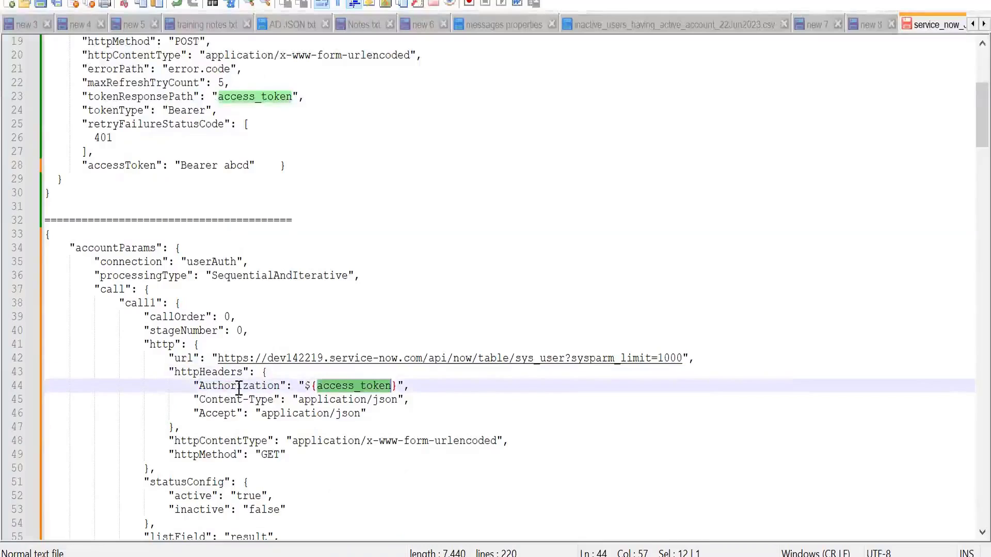
double_click(239, 387)
double_click(329, 387)
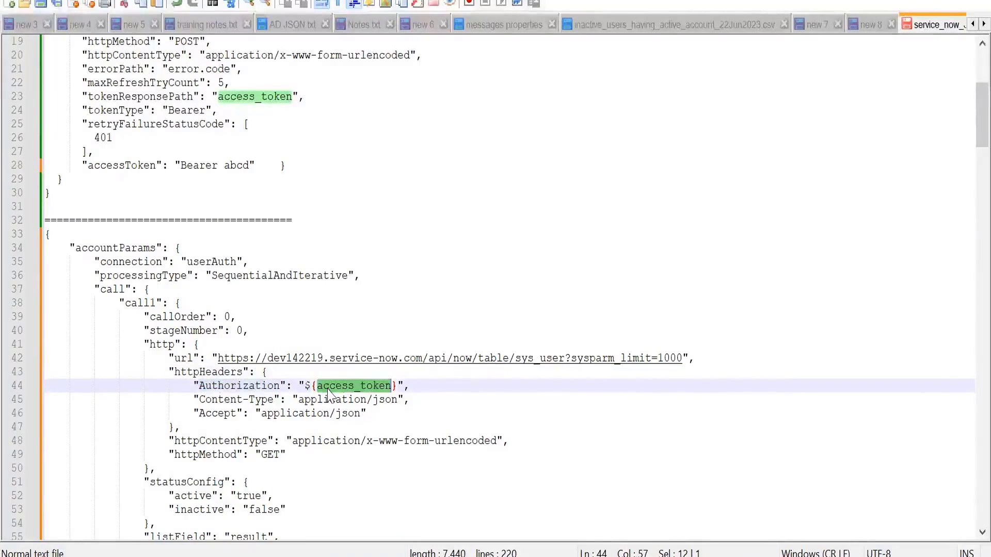
double_click(249, 97)
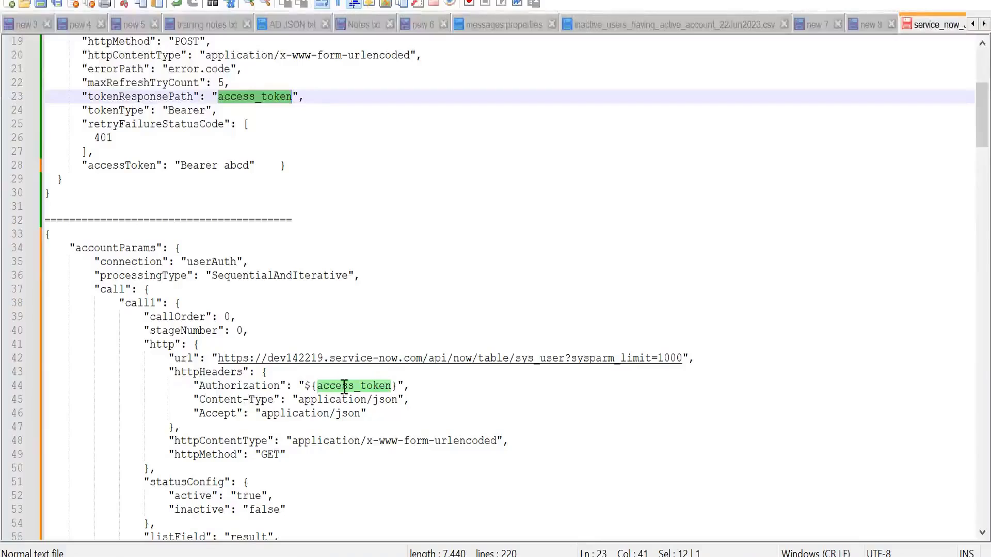
- Examine the Content-Type and Accept headers of call1 and the httpContentType and httpMethod entries below them
double_click(238, 401)
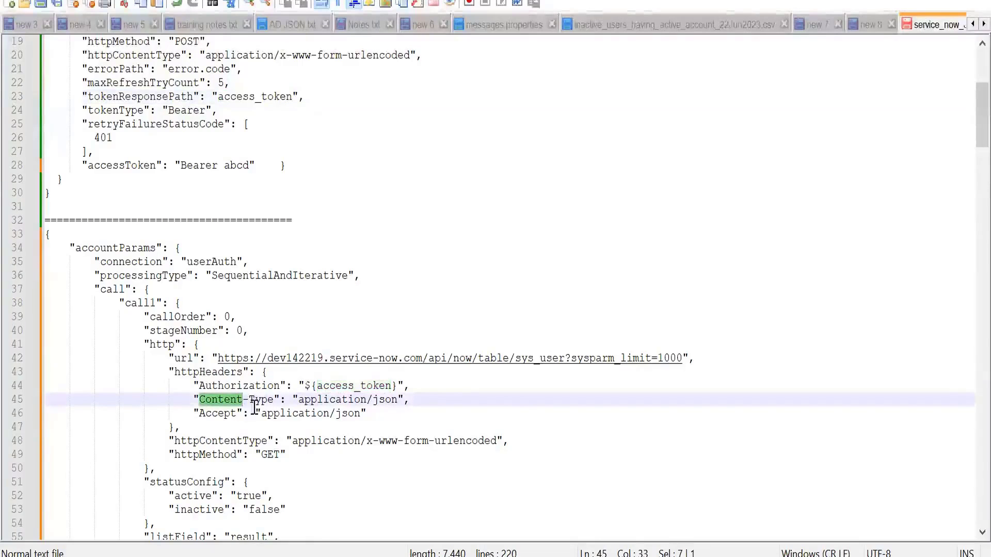
double_click(286, 414)
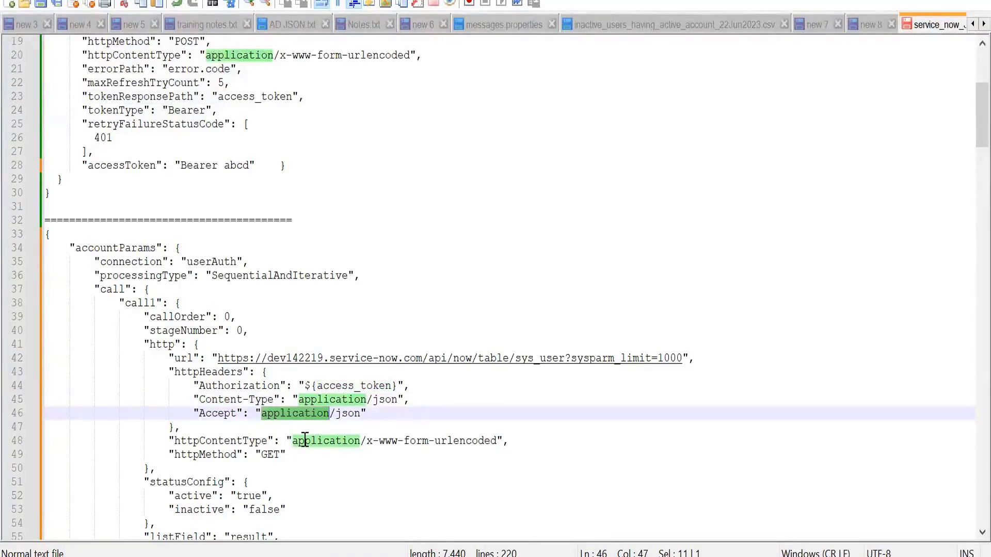
scroll(305, 438, "down", 1)
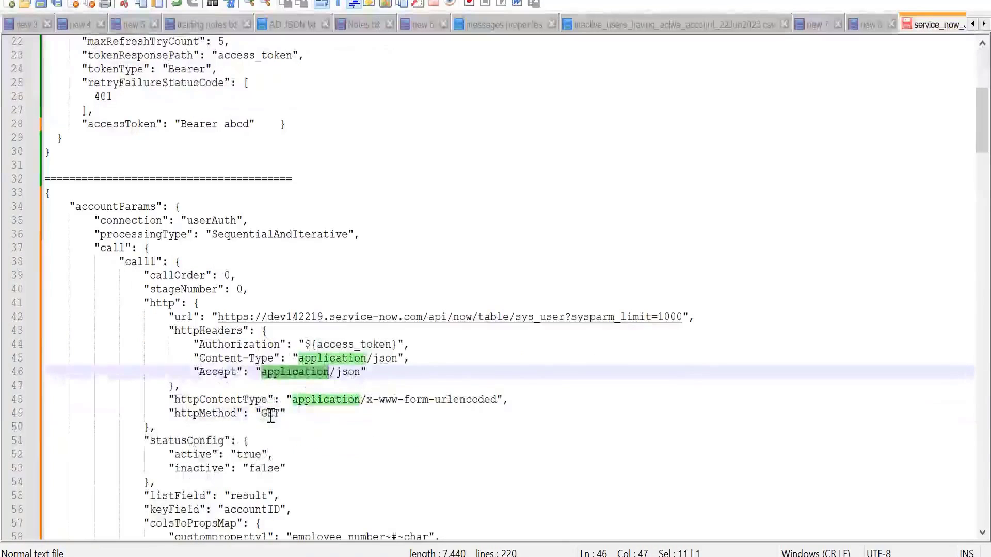